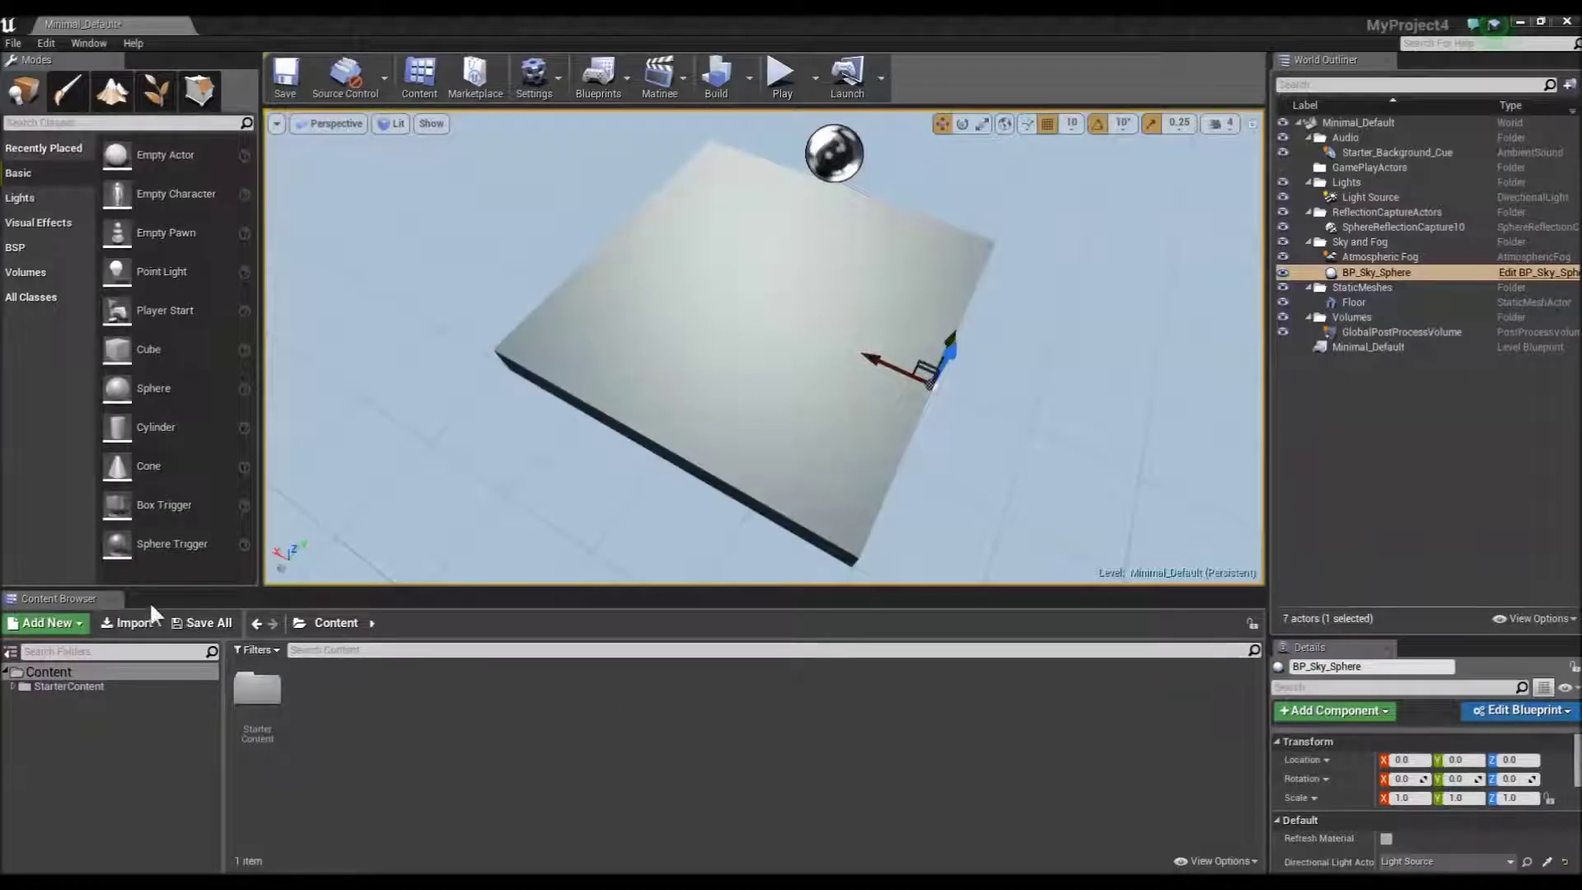
Step: Open the Content Browser's Import dialog to reach the corridor texture folder
{"action": "left_click", "coordinate": [137, 624]}
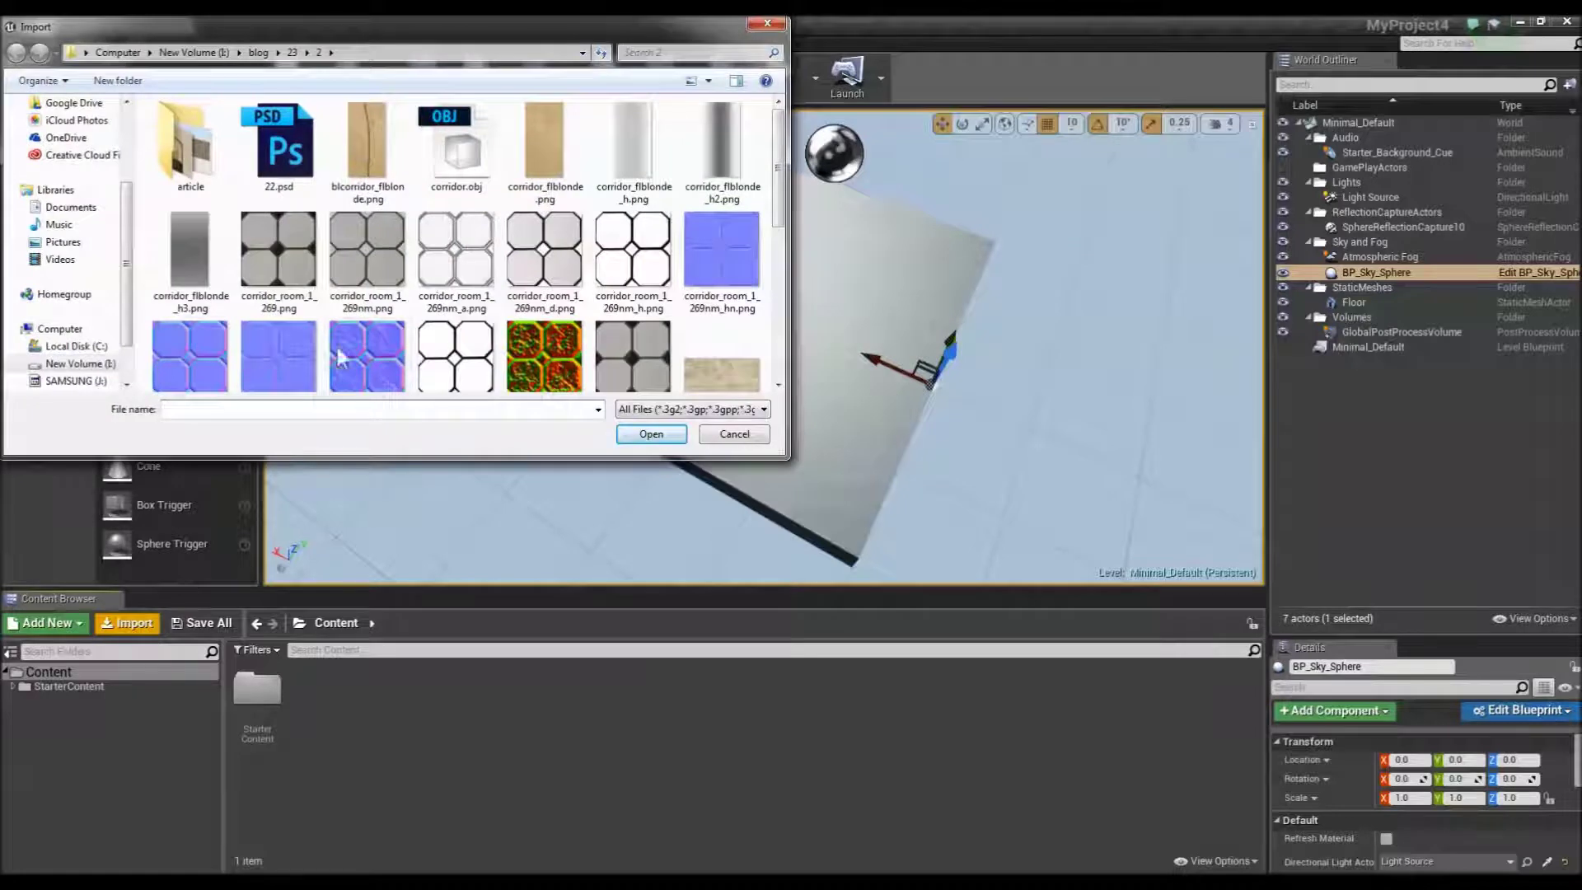
Step: Import corridor_room_1_269.png, corridor_room_1_269nm_h.png and corridor_room_1_269nm_ln.png into Content
{"action": "left_click", "coordinate": [292, 270]}
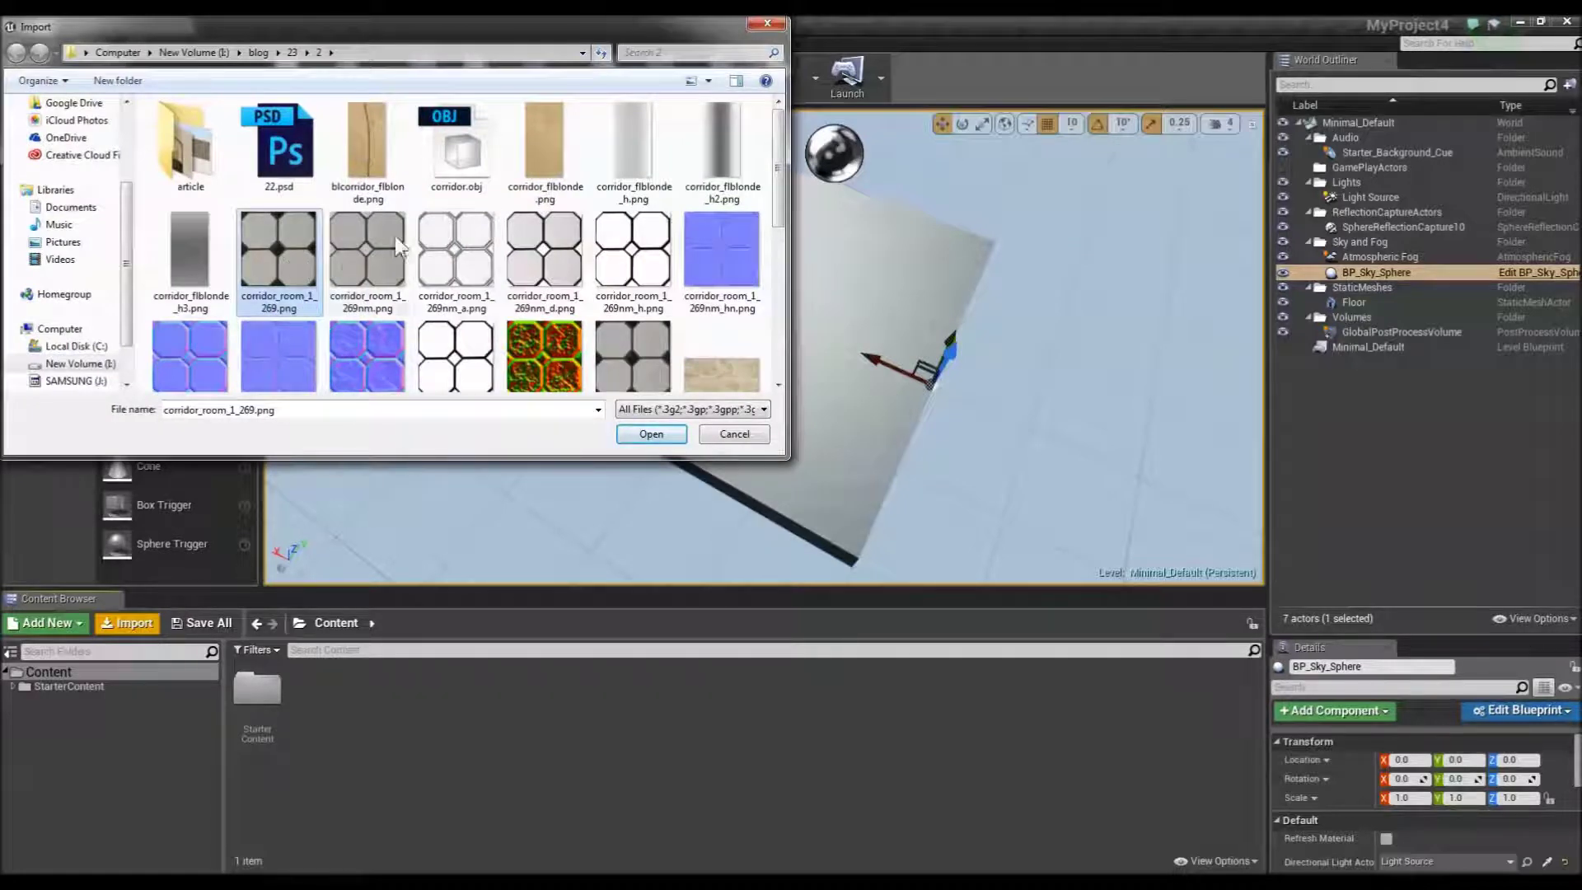
{"action": "left_click", "coordinate": [654, 262], "text": "ctrl"}
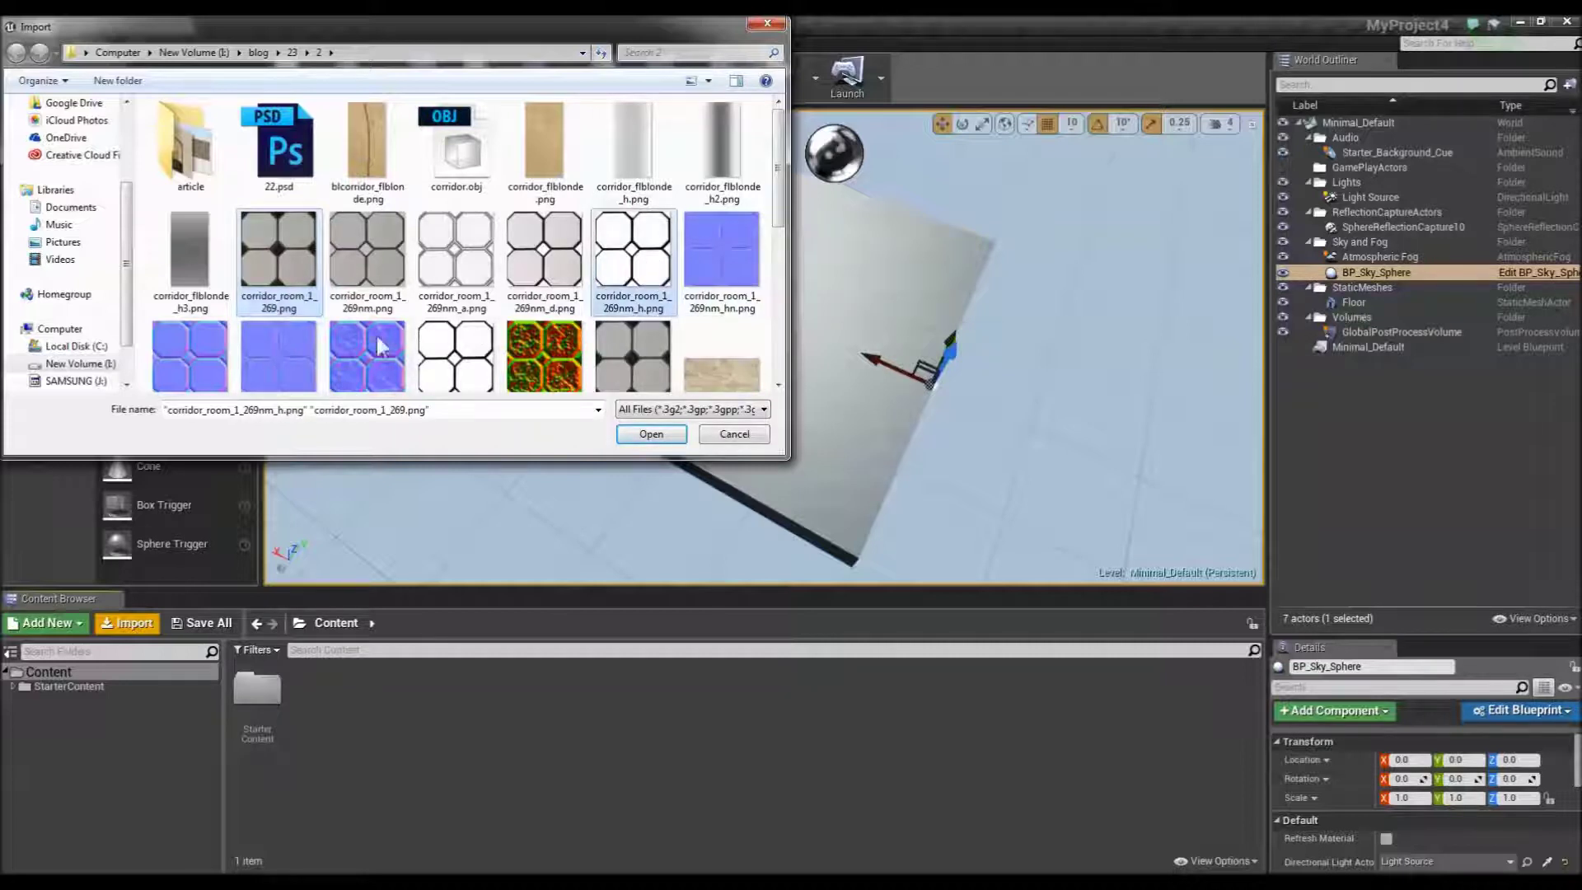
{"action": "left_click", "coordinate": [195, 351], "text": "ctrl"}
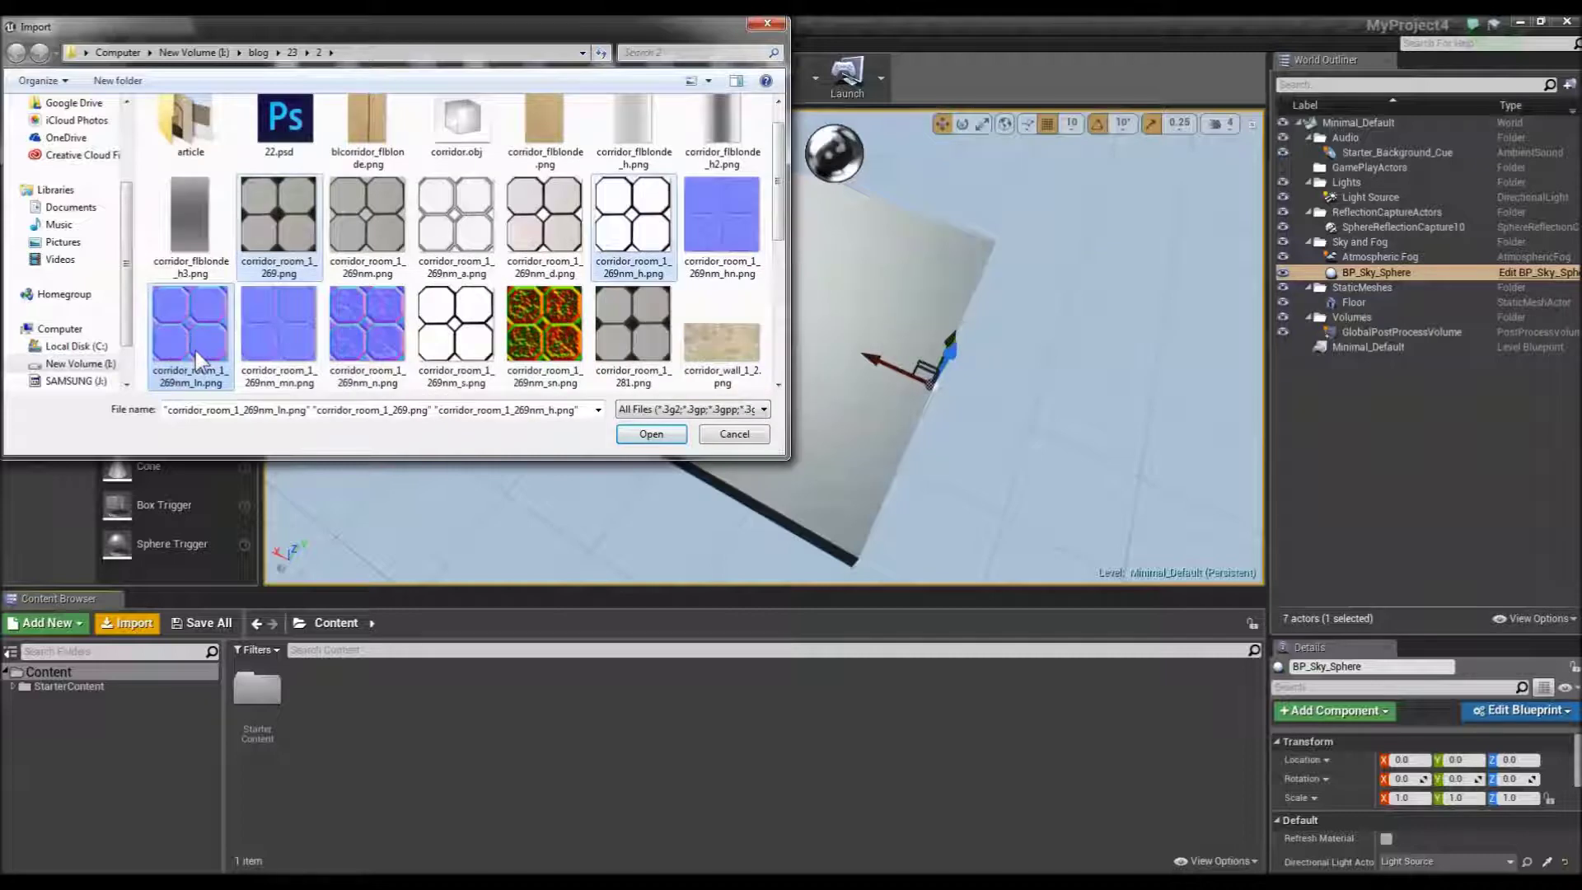
{"action": "left_click", "coordinate": [659, 432]}
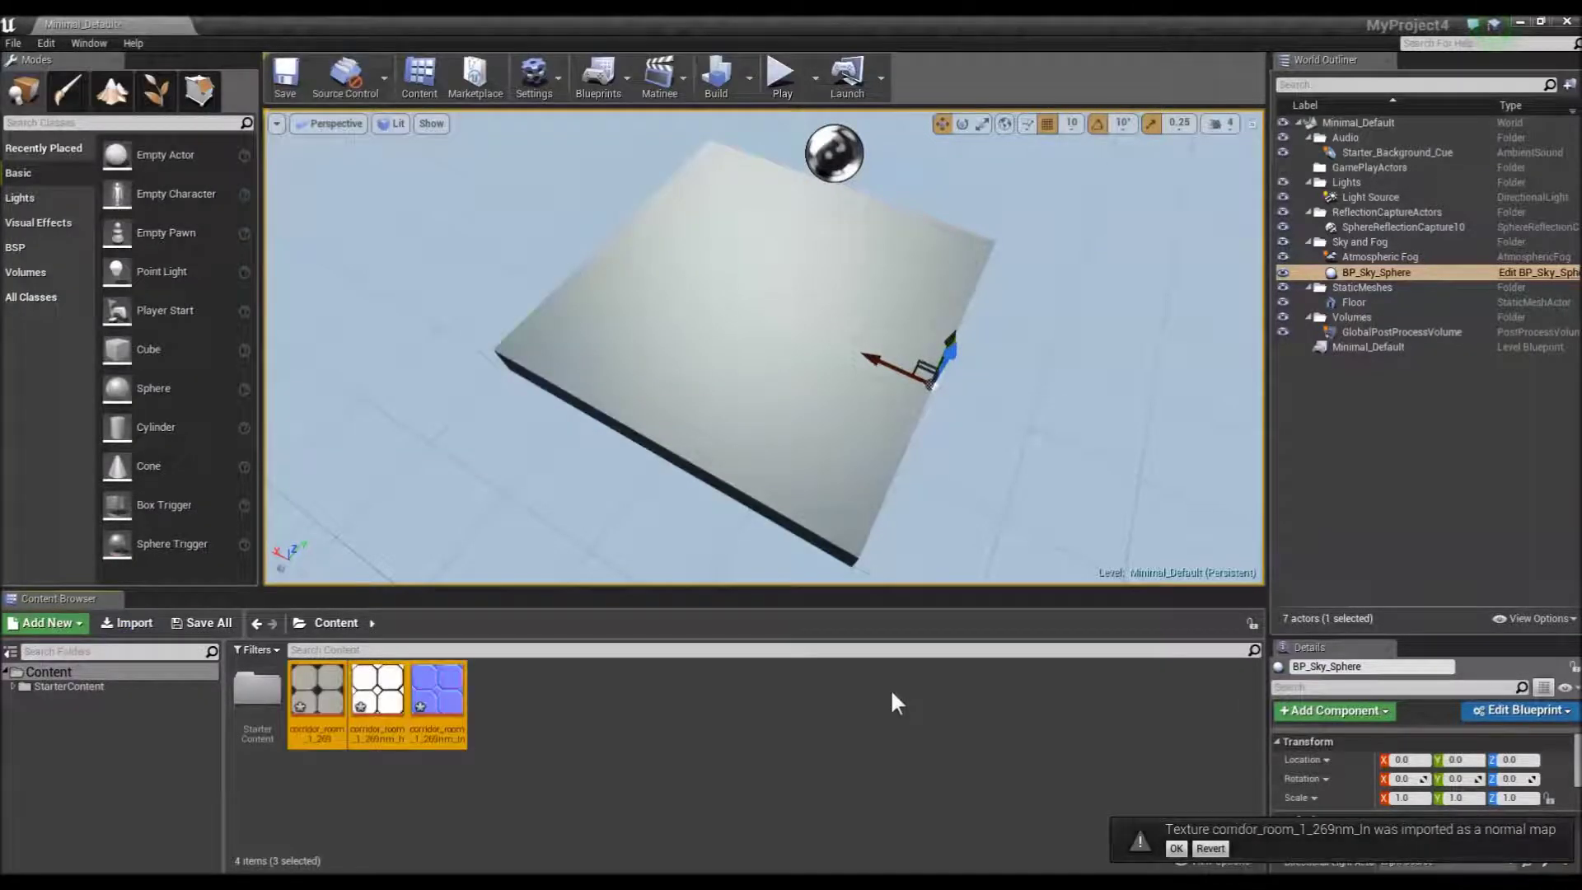
Step: Create a material named 'Tiles' from the corridor_room_1_269 texture and open it for editing
{"action": "left_click", "coordinate": [510, 709]}
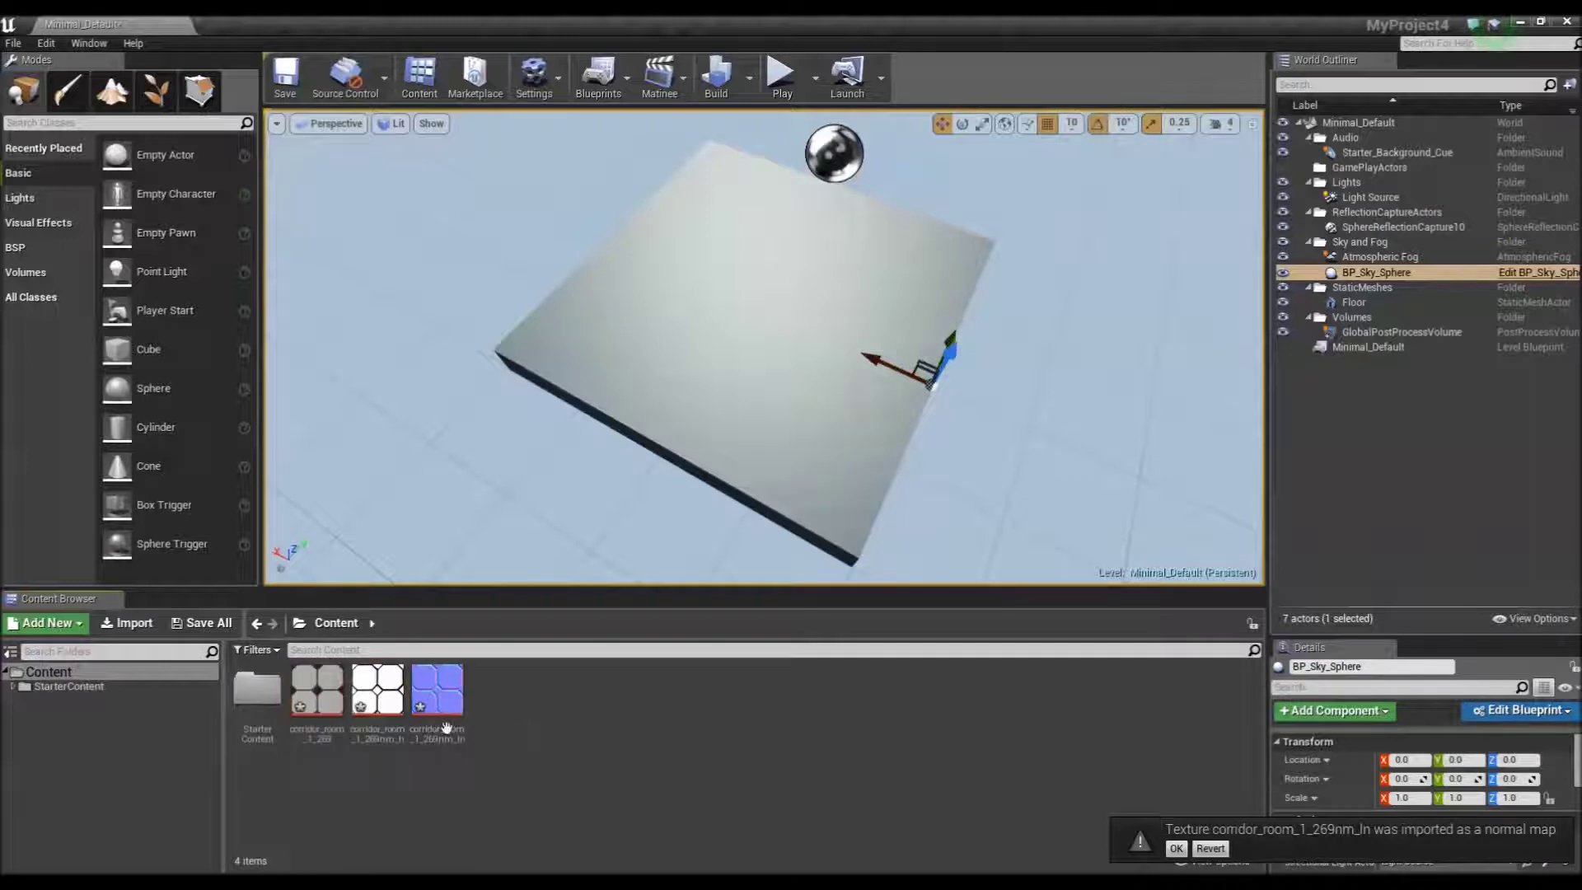
{"action": "left_click", "coordinate": [320, 715]}
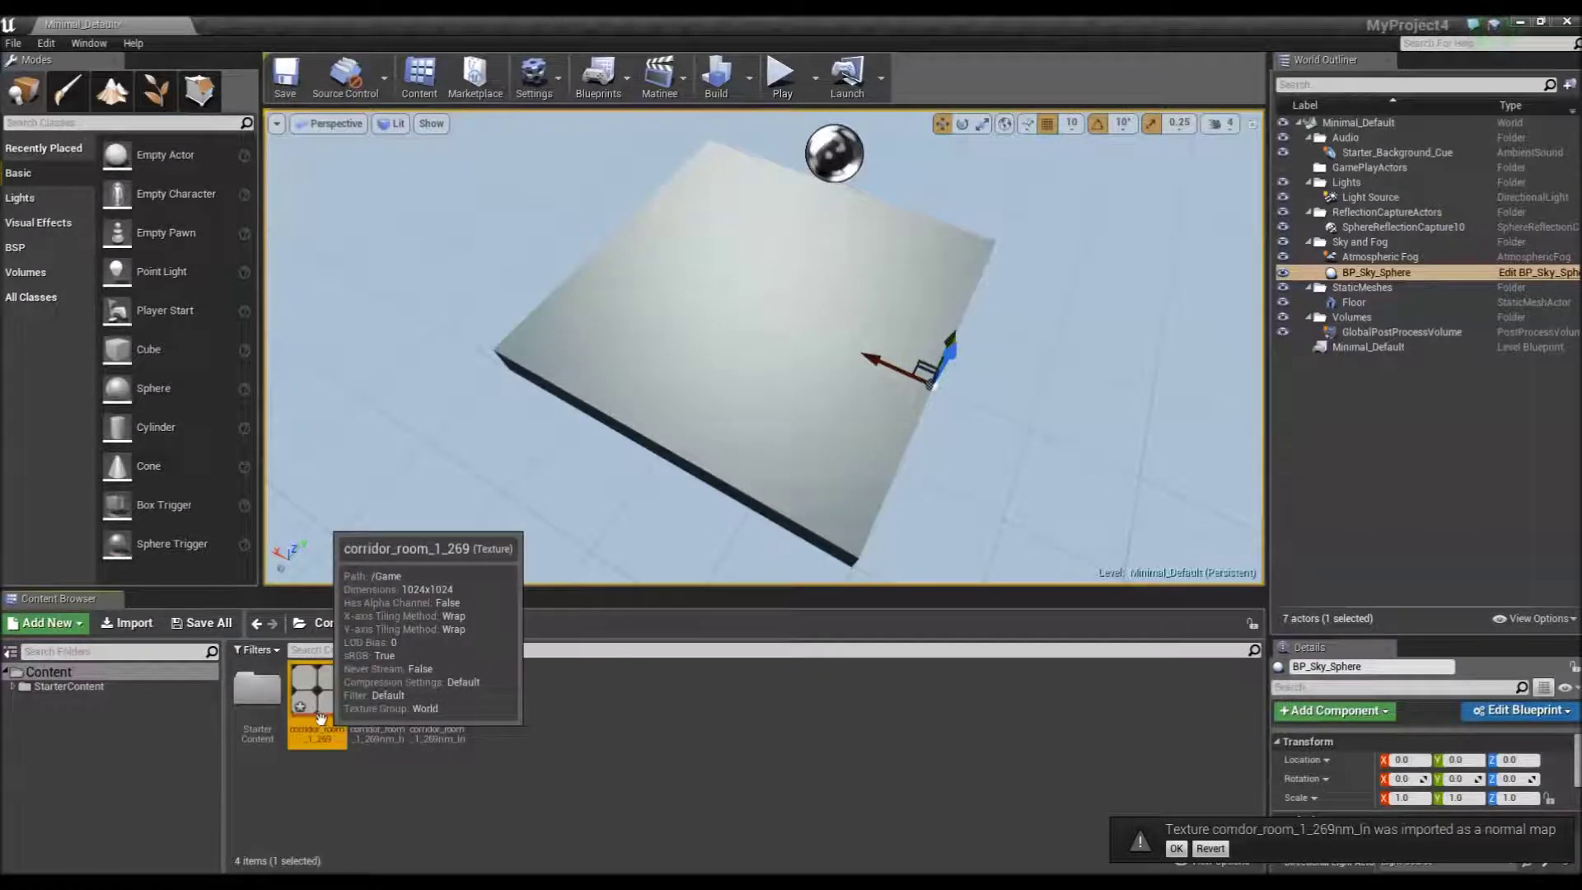
{"action": "right_click", "coordinate": [314, 721]}
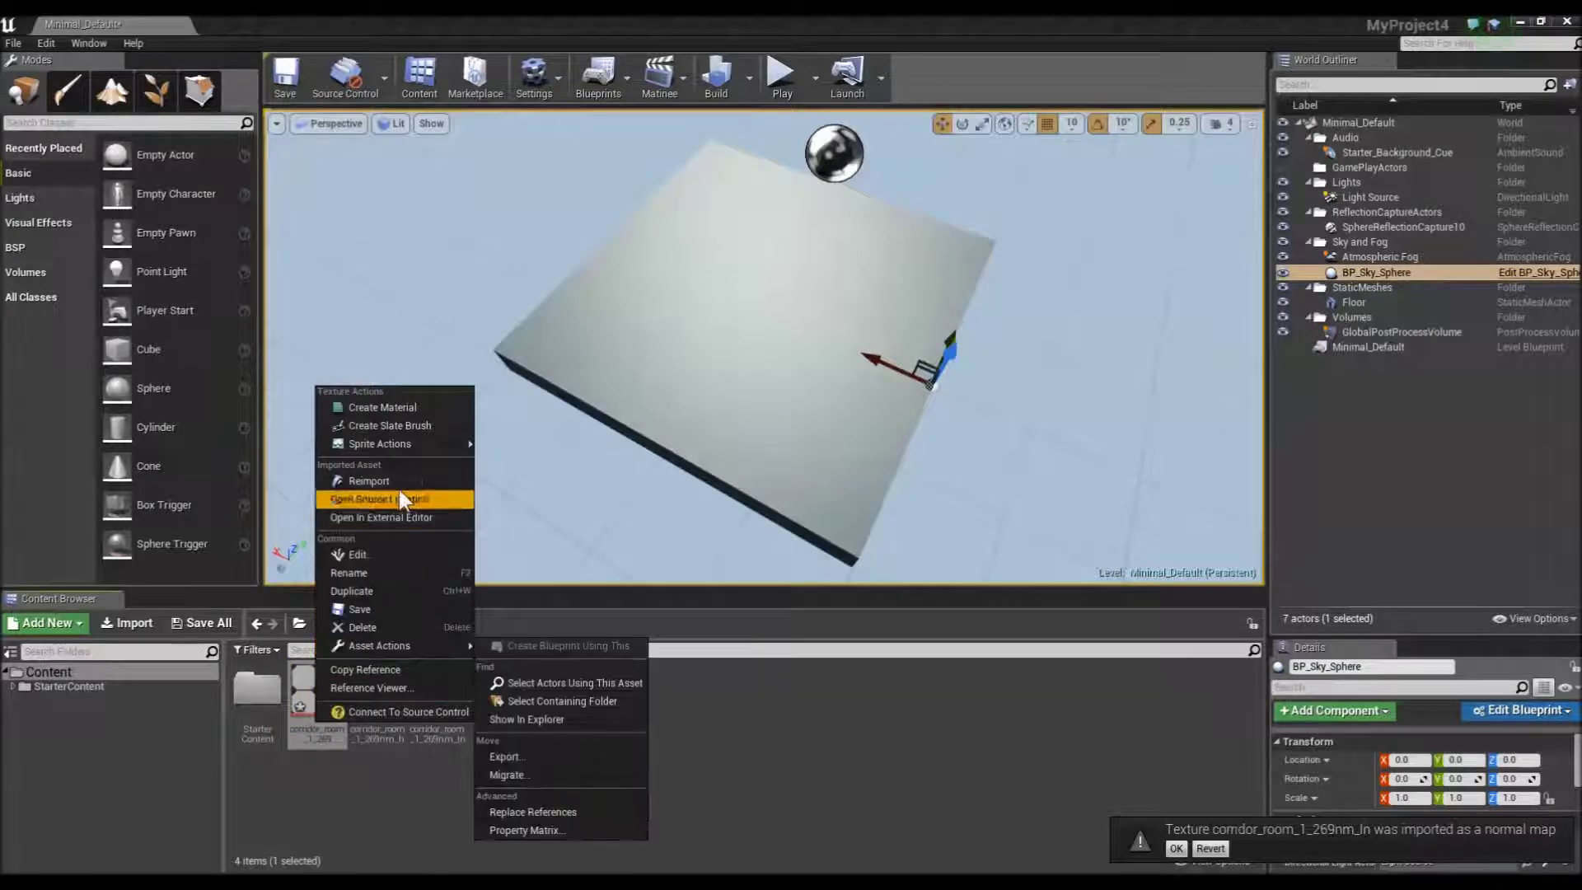
{"action": "left_click", "coordinate": [402, 407]}
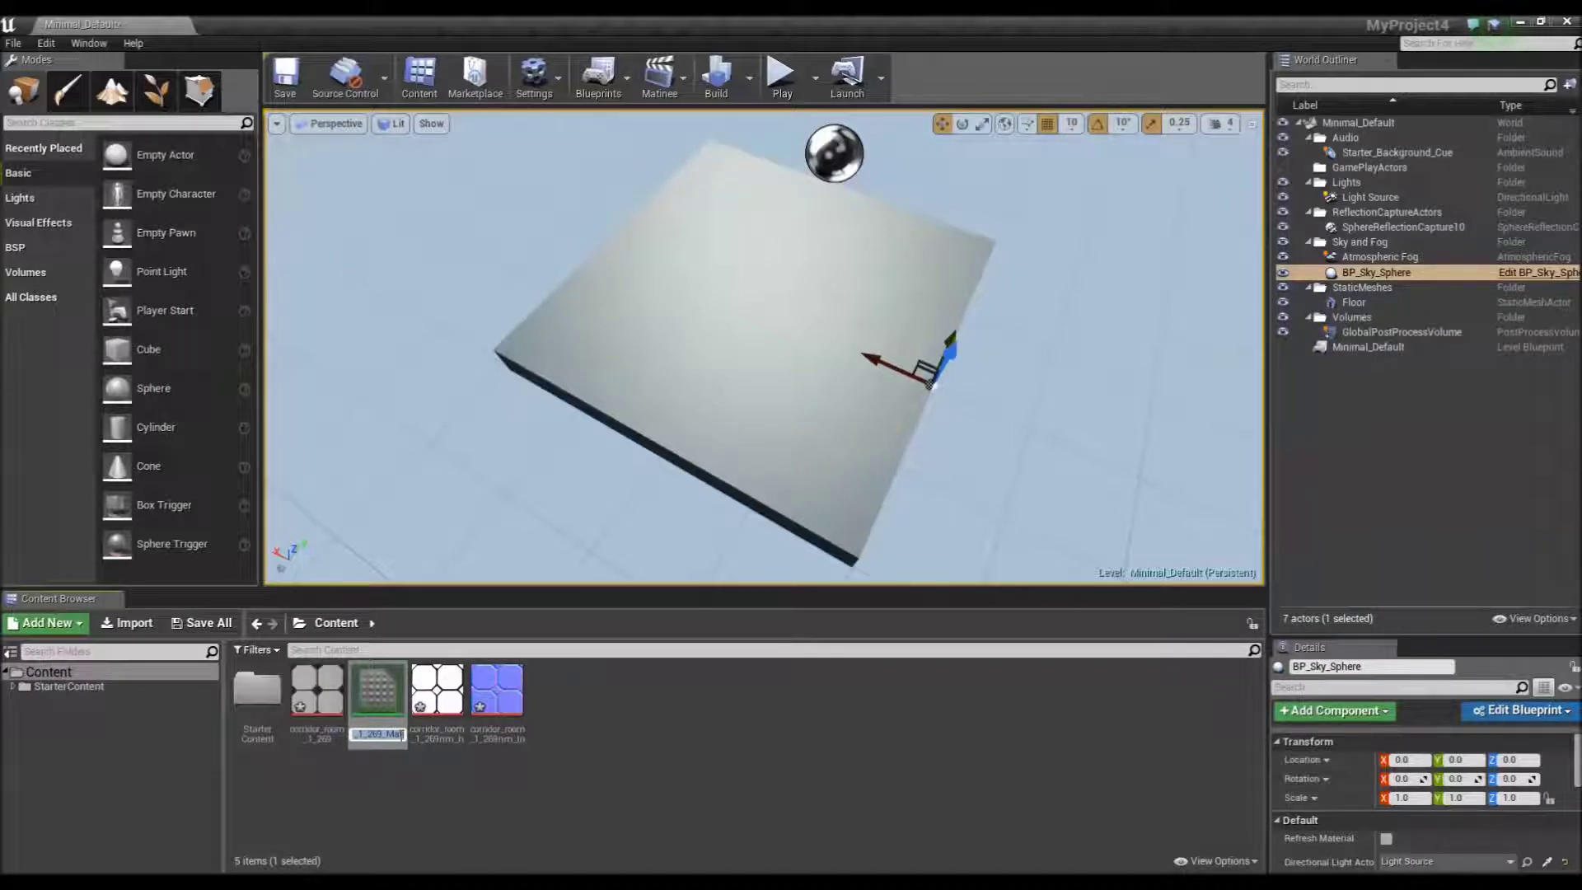
{"action": "type", "text": "Tiles"}
{"action": "key", "text": "Return"}
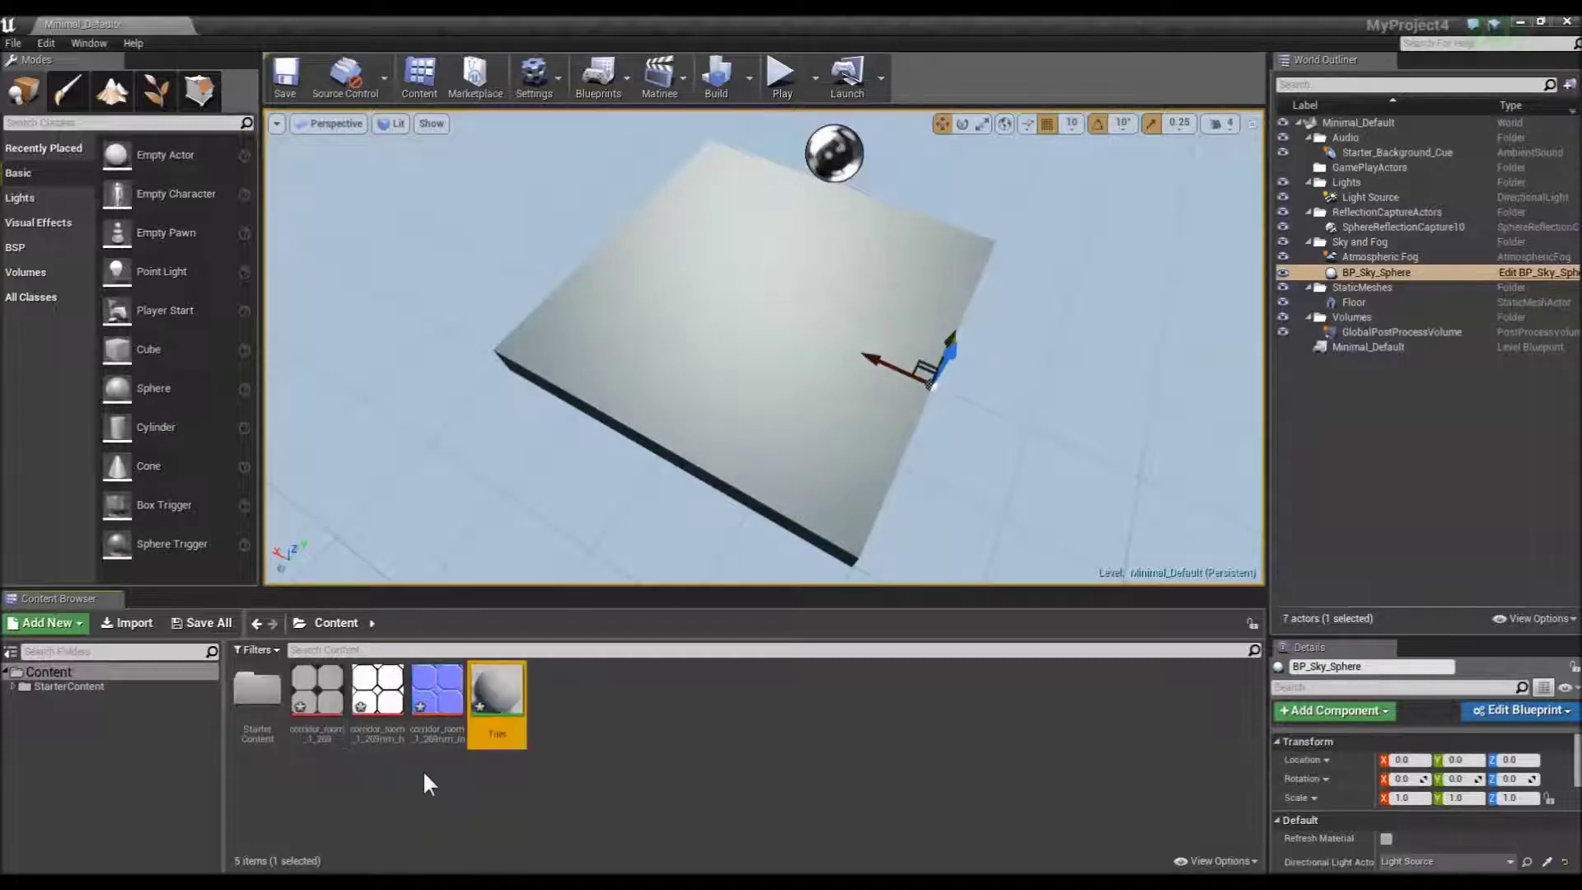
{"action": "double_click", "coordinate": [495, 698]}
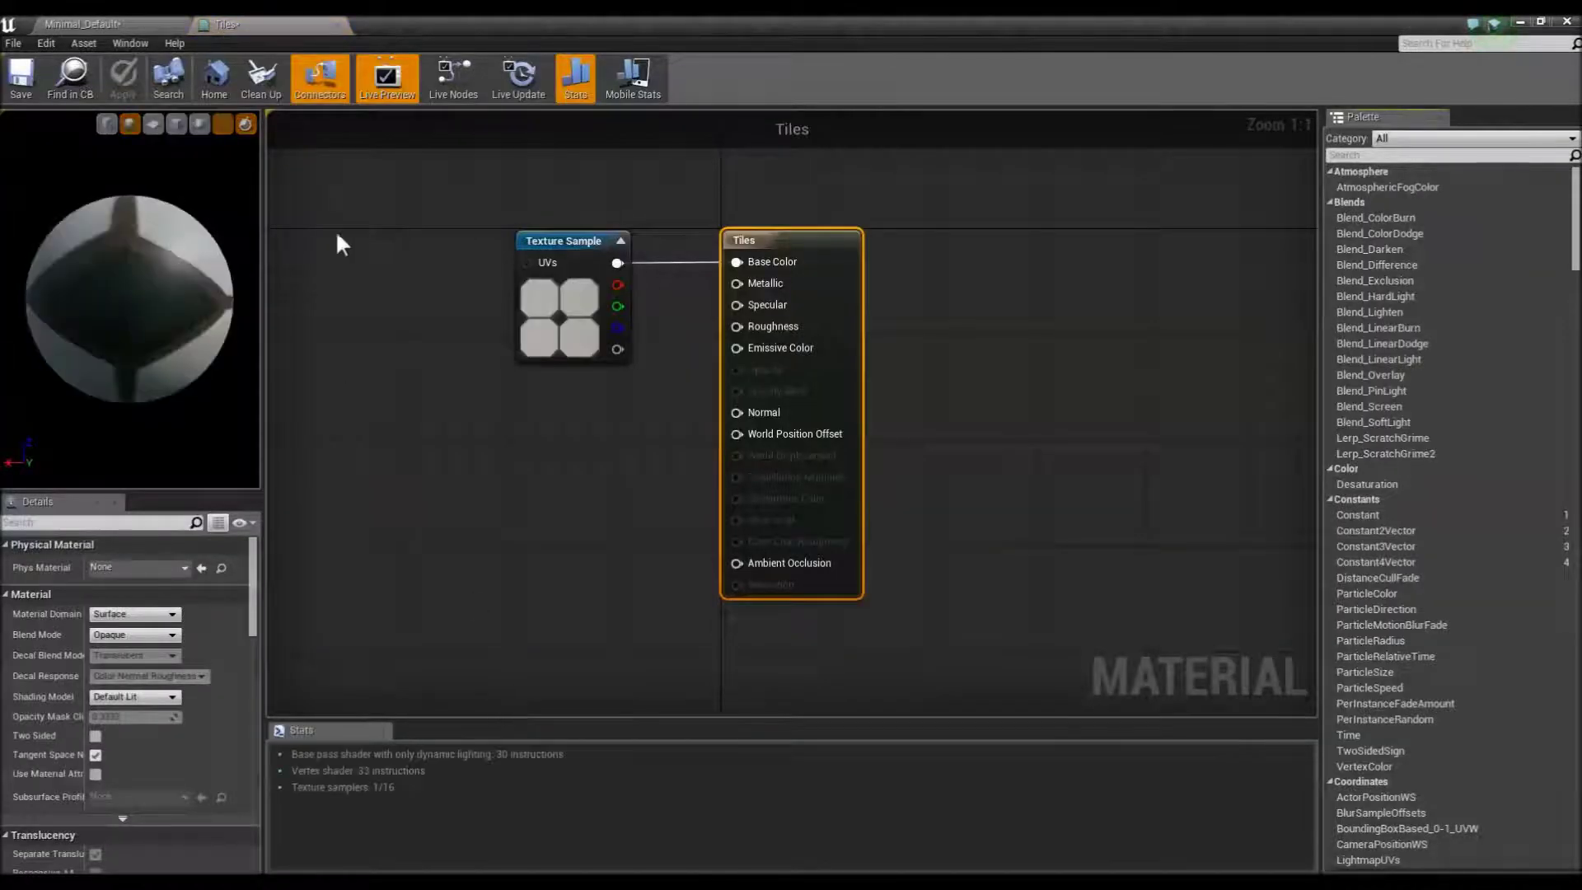
Step: Float and resize the Tiles material editor, tidy its nodes, and drag Tiles onto the flat box
{"action": "left_click_drag", "start_coordinate": [272, 26], "coordinate": [921, 127]}
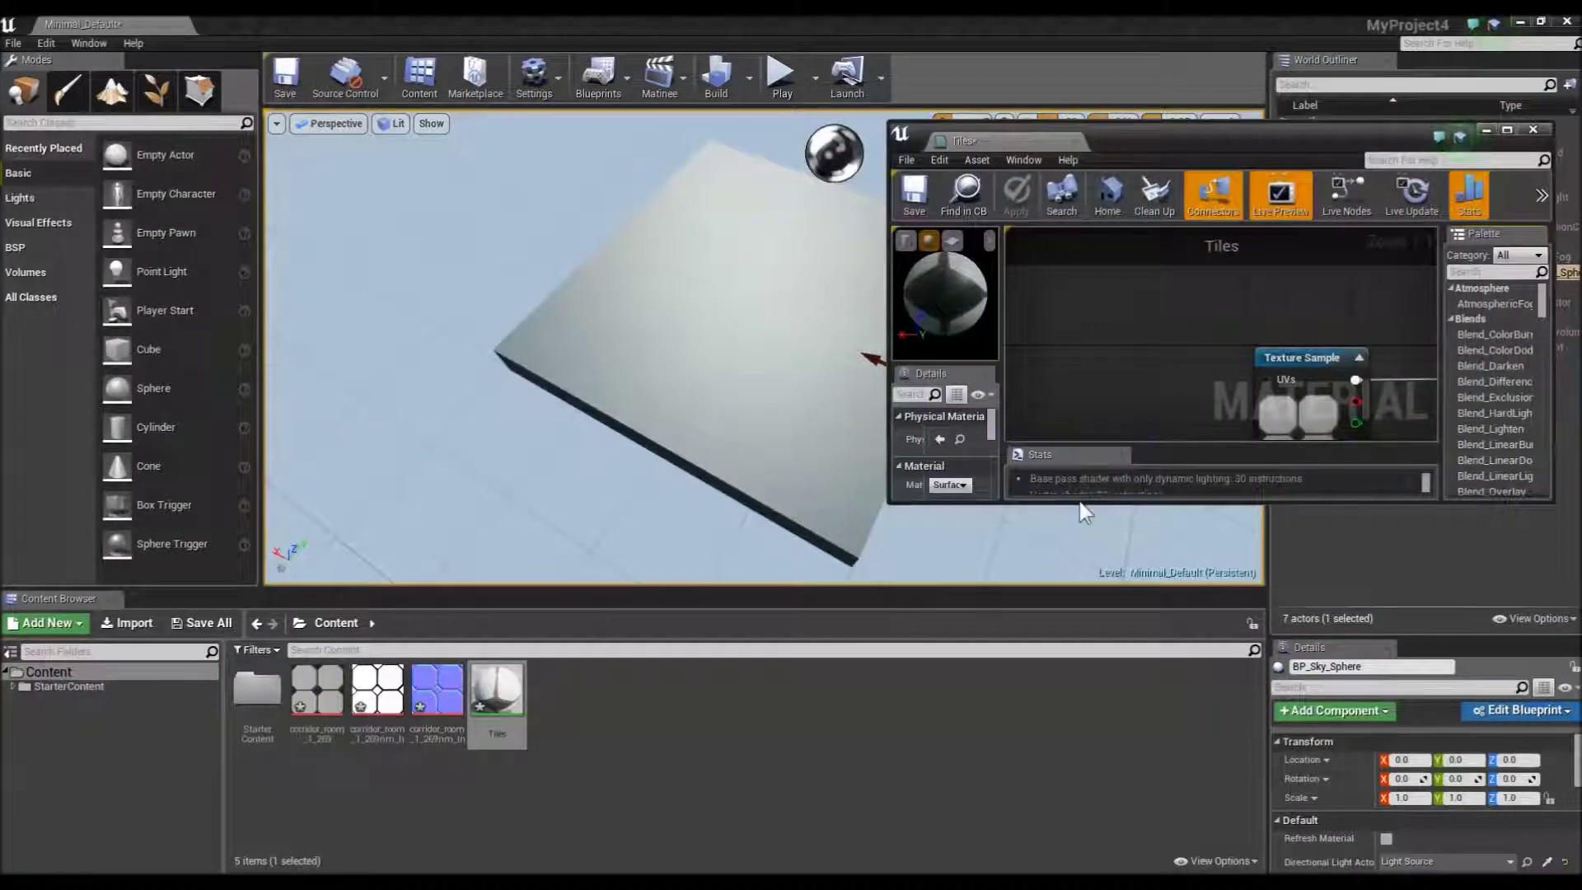
{"action": "left_click_drag", "start_coordinate": [1079, 501], "coordinate": [1142, 867]}
{"action": "left_click_drag", "start_coordinate": [1273, 357], "coordinate": [1029, 310]}
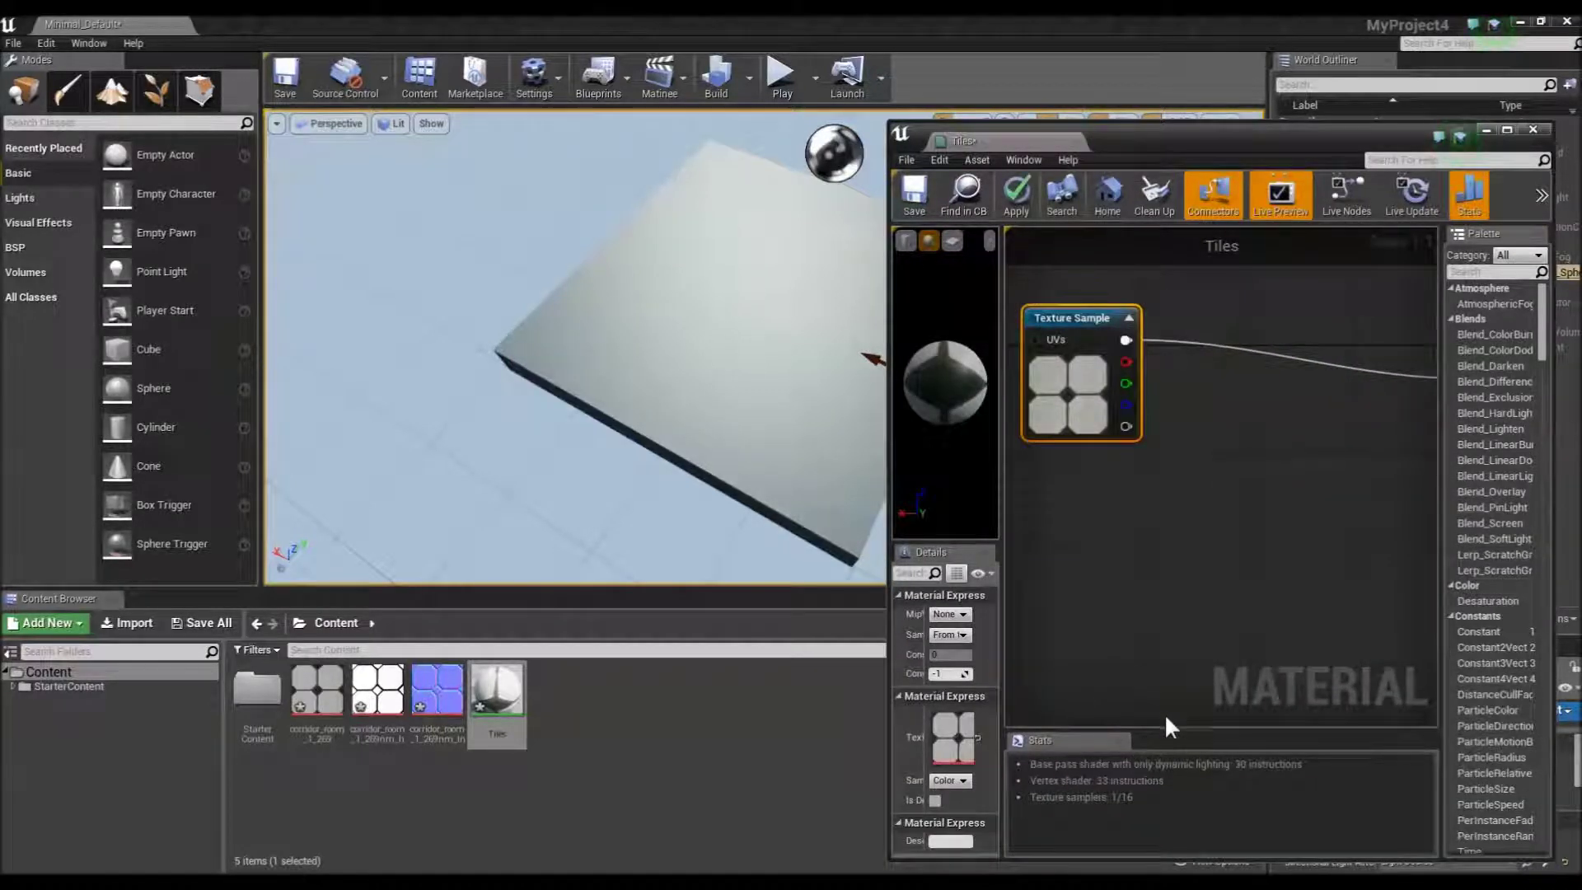
{"action": "left_click_drag", "start_coordinate": [890, 624], "coordinate": [603, 610]}
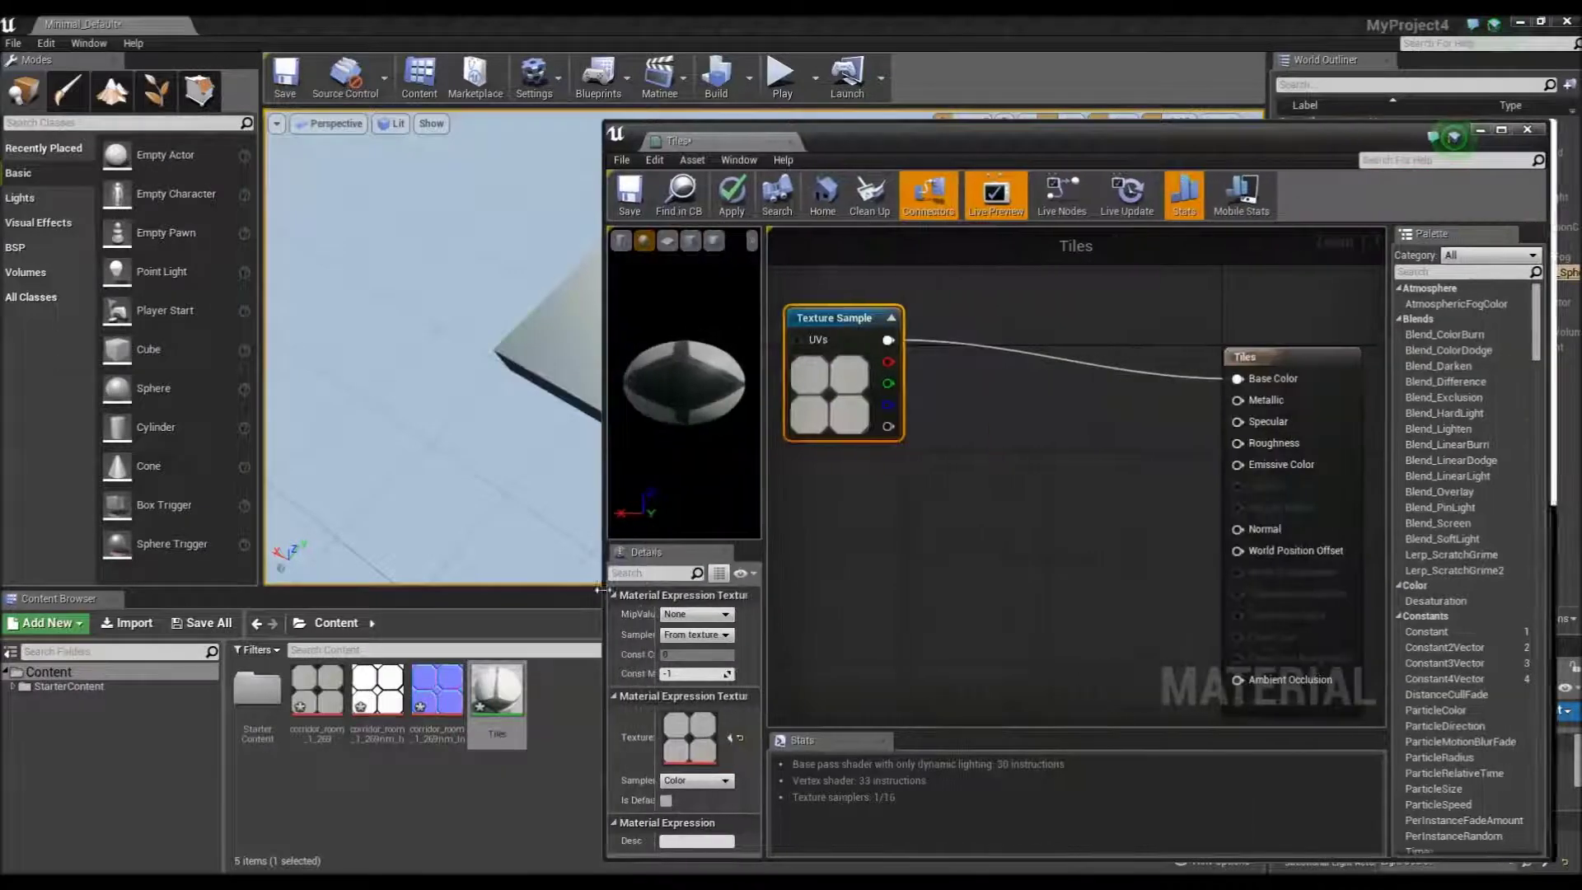
{"action": "left_click", "coordinate": [1060, 367]}
{"action": "left_click_drag", "start_coordinate": [1060, 366], "coordinate": [1048, 354]}
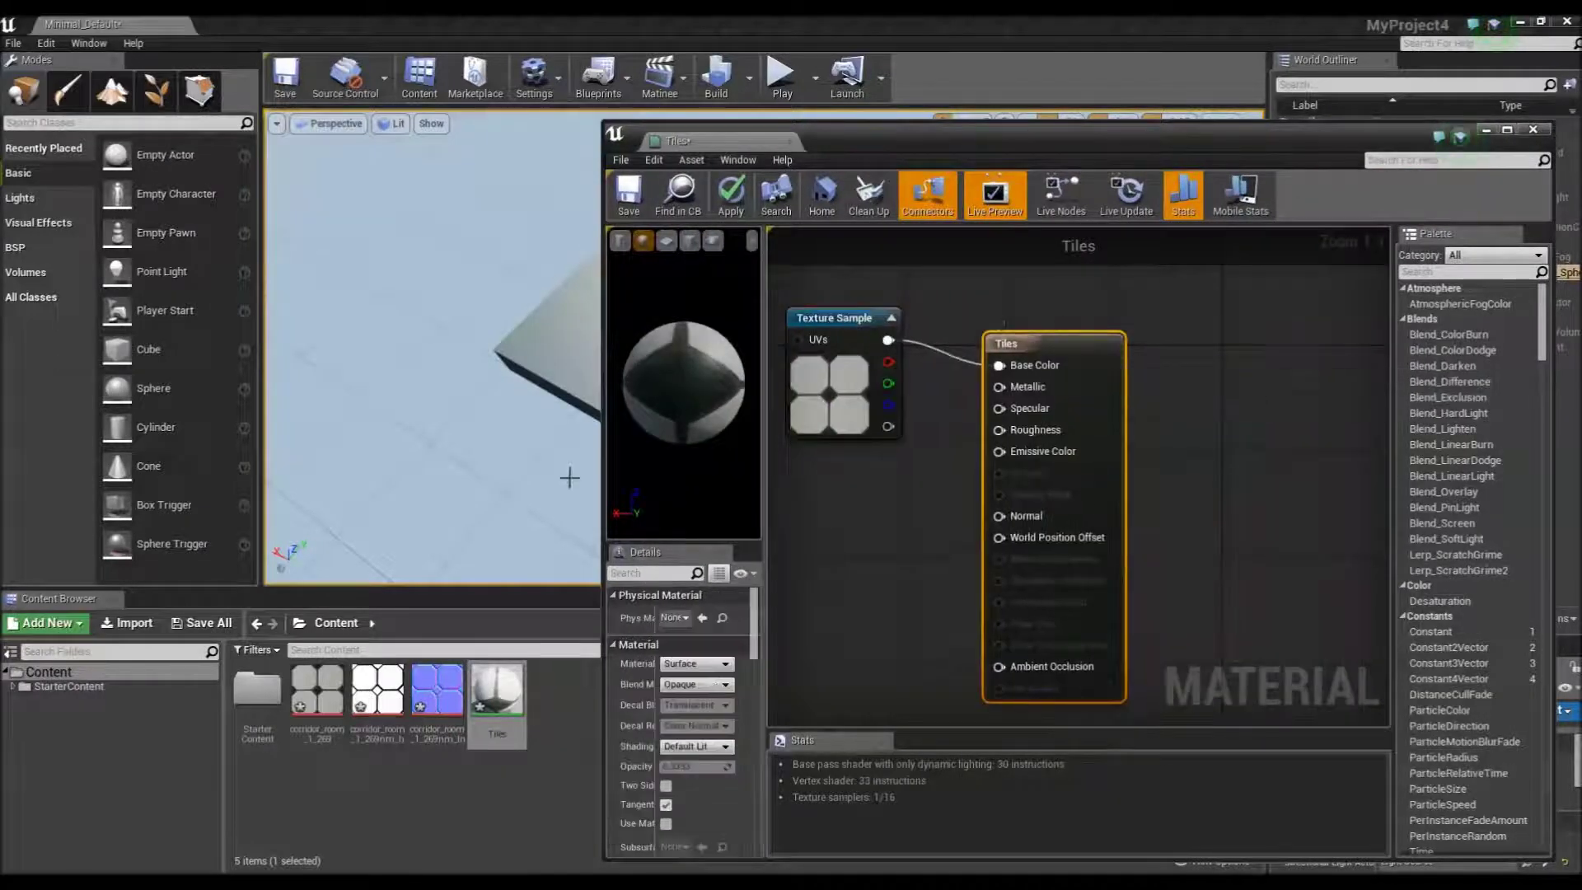
{"action": "left_click_drag", "start_coordinate": [602, 481], "coordinate": [881, 475]}
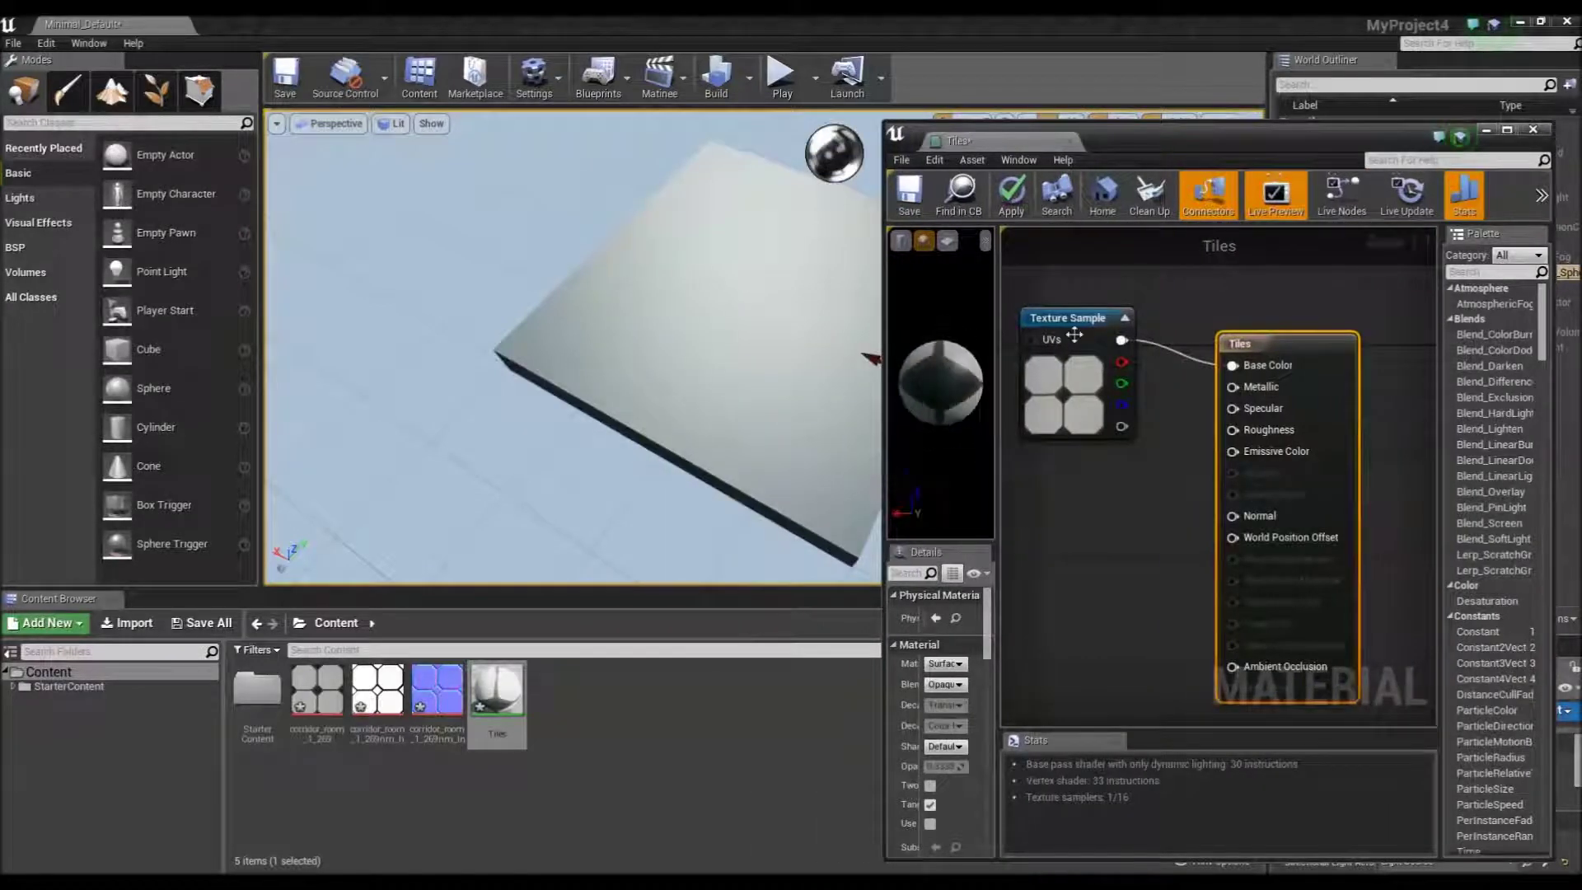
{"action": "left_click_drag", "start_coordinate": [1072, 322], "coordinate": [1087, 284]}
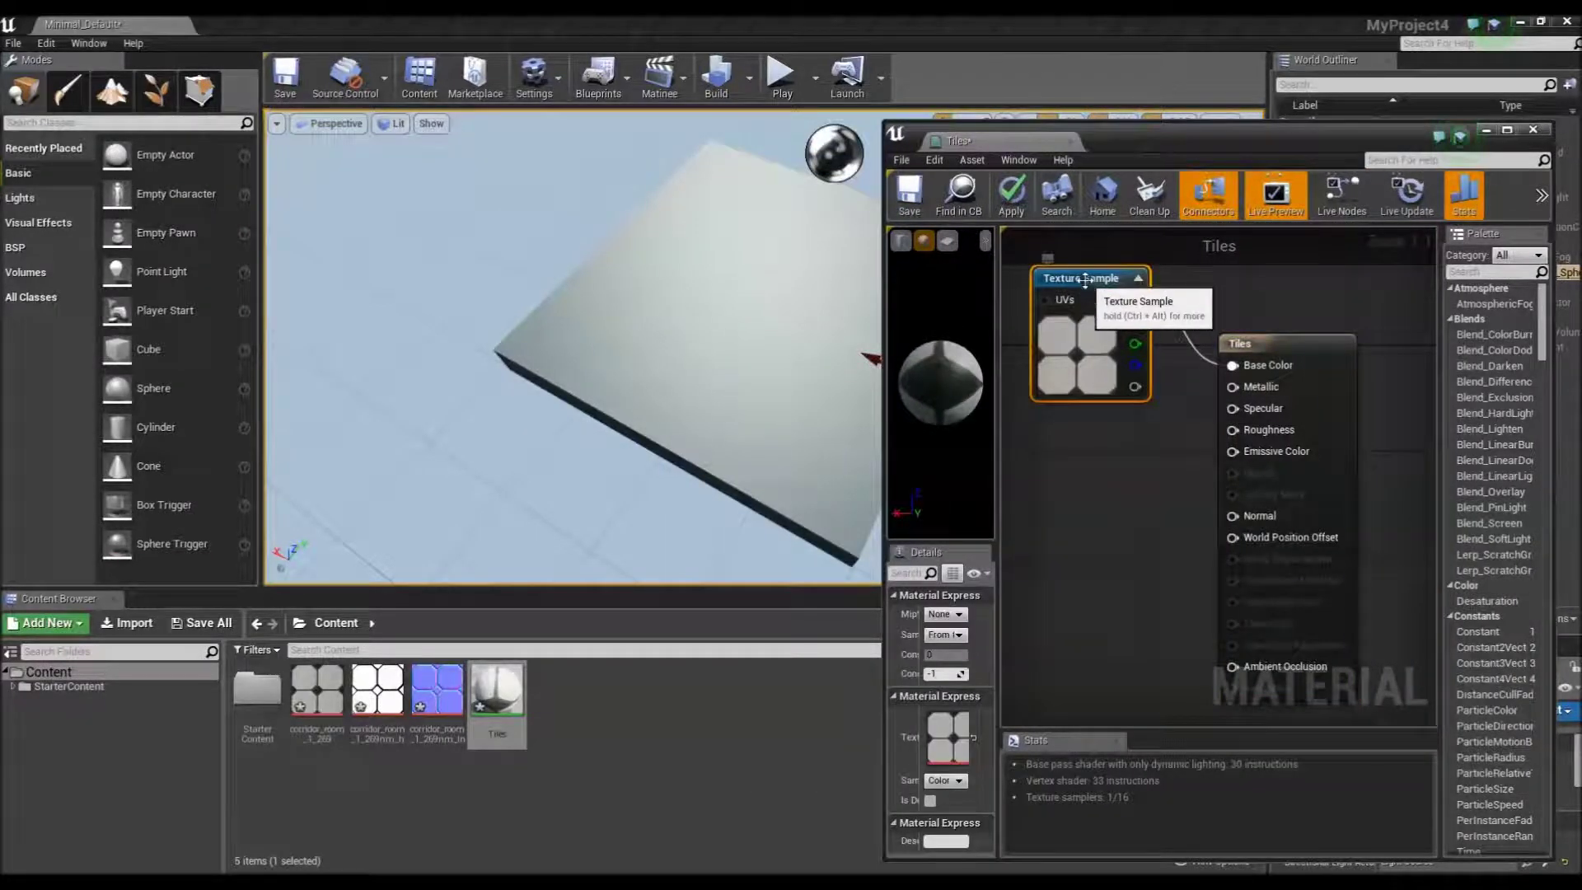
{"action": "mouse_move", "coordinate": [938, 392]}
{"action": "left_mouse_down"}
{"action": "mouse_move", "coordinate": [959, 390]}
{"action": "mouse_move", "coordinate": [939, 420]}
{"action": "mouse_move", "coordinate": [935, 387]}
{"action": "left_mouse_up"}
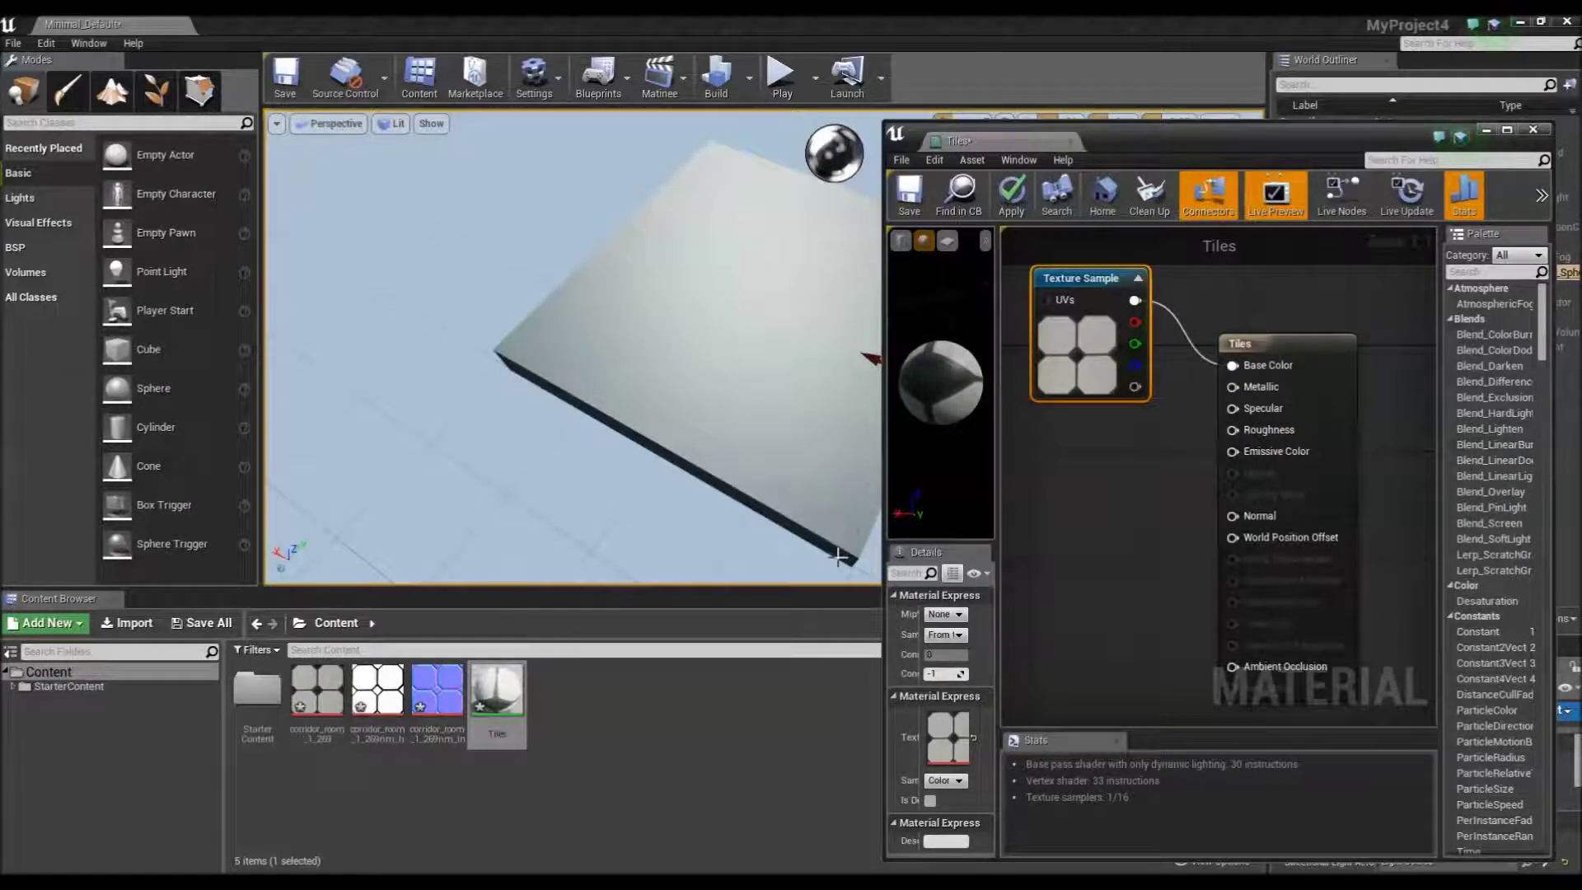
{"action": "left_click_drag", "start_coordinate": [497, 693], "coordinate": [603, 324]}
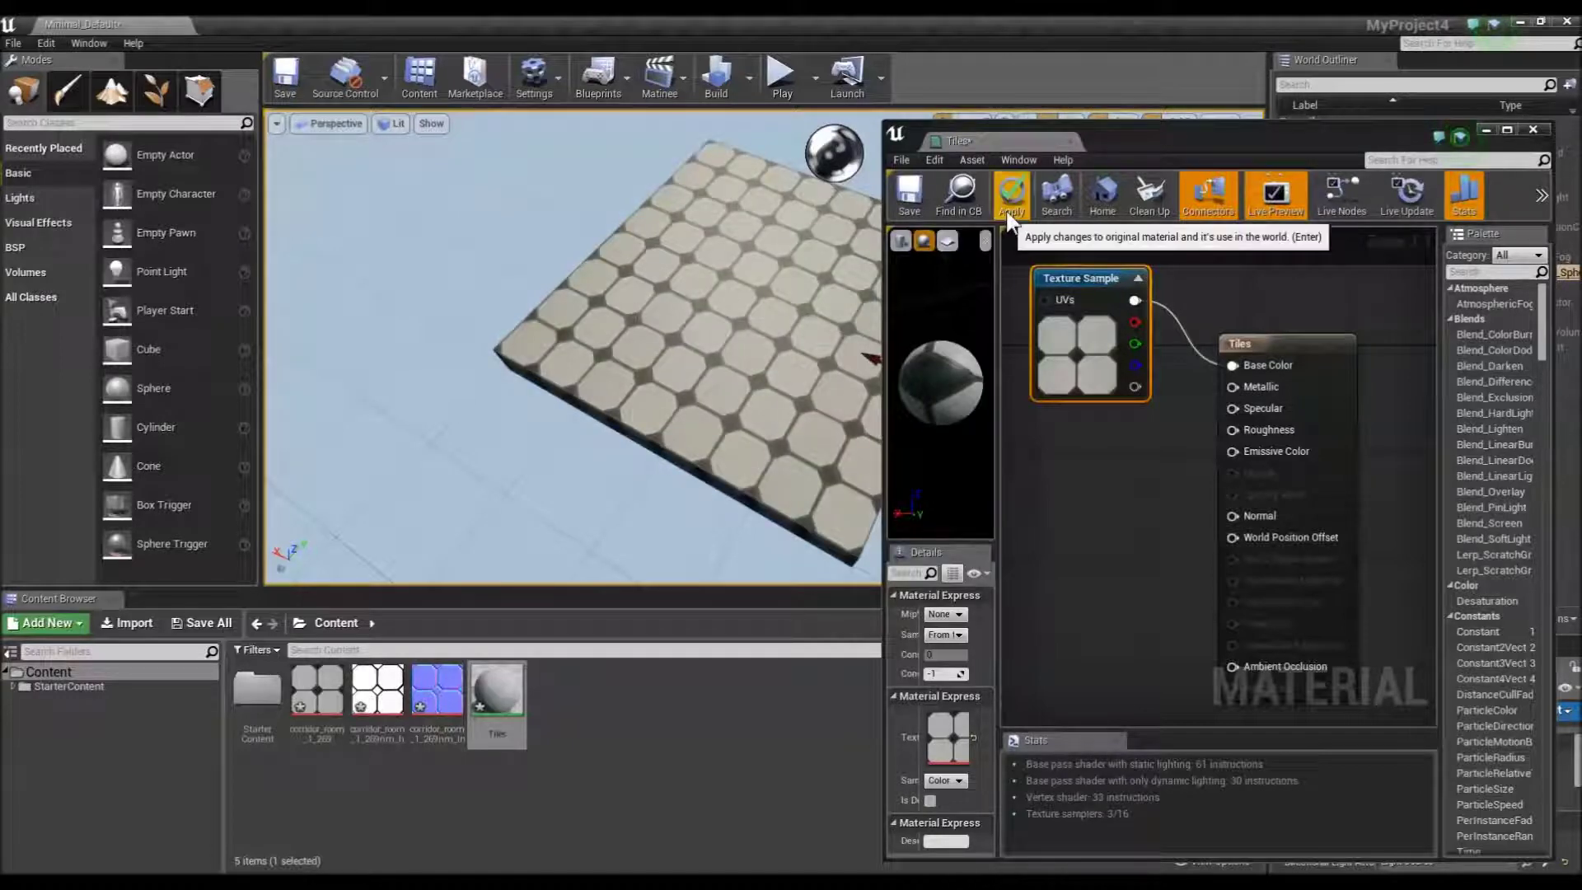
Step: Zoom in and orbit over the octagonal tiles, then select the corridor_room_1_269nm_ln normal map
{"action": "scroll", "coordinate": [760, 374], "scroll_direction": "up", "scroll_amount": 2}
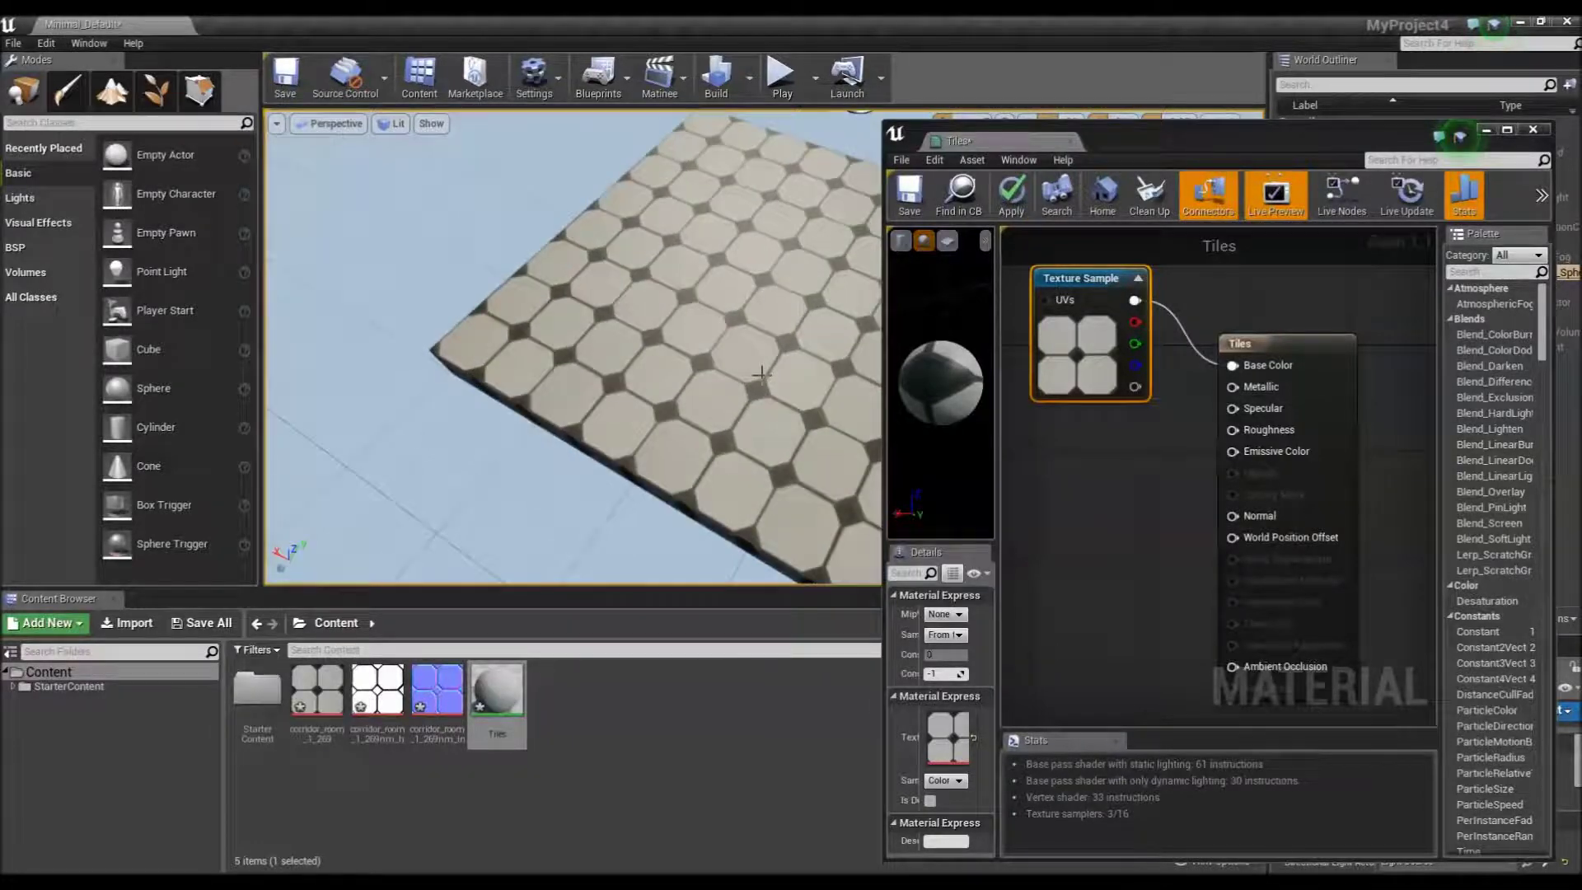
{"action": "scroll", "coordinate": [760, 373], "scroll_direction": "up", "scroll_amount": 6}
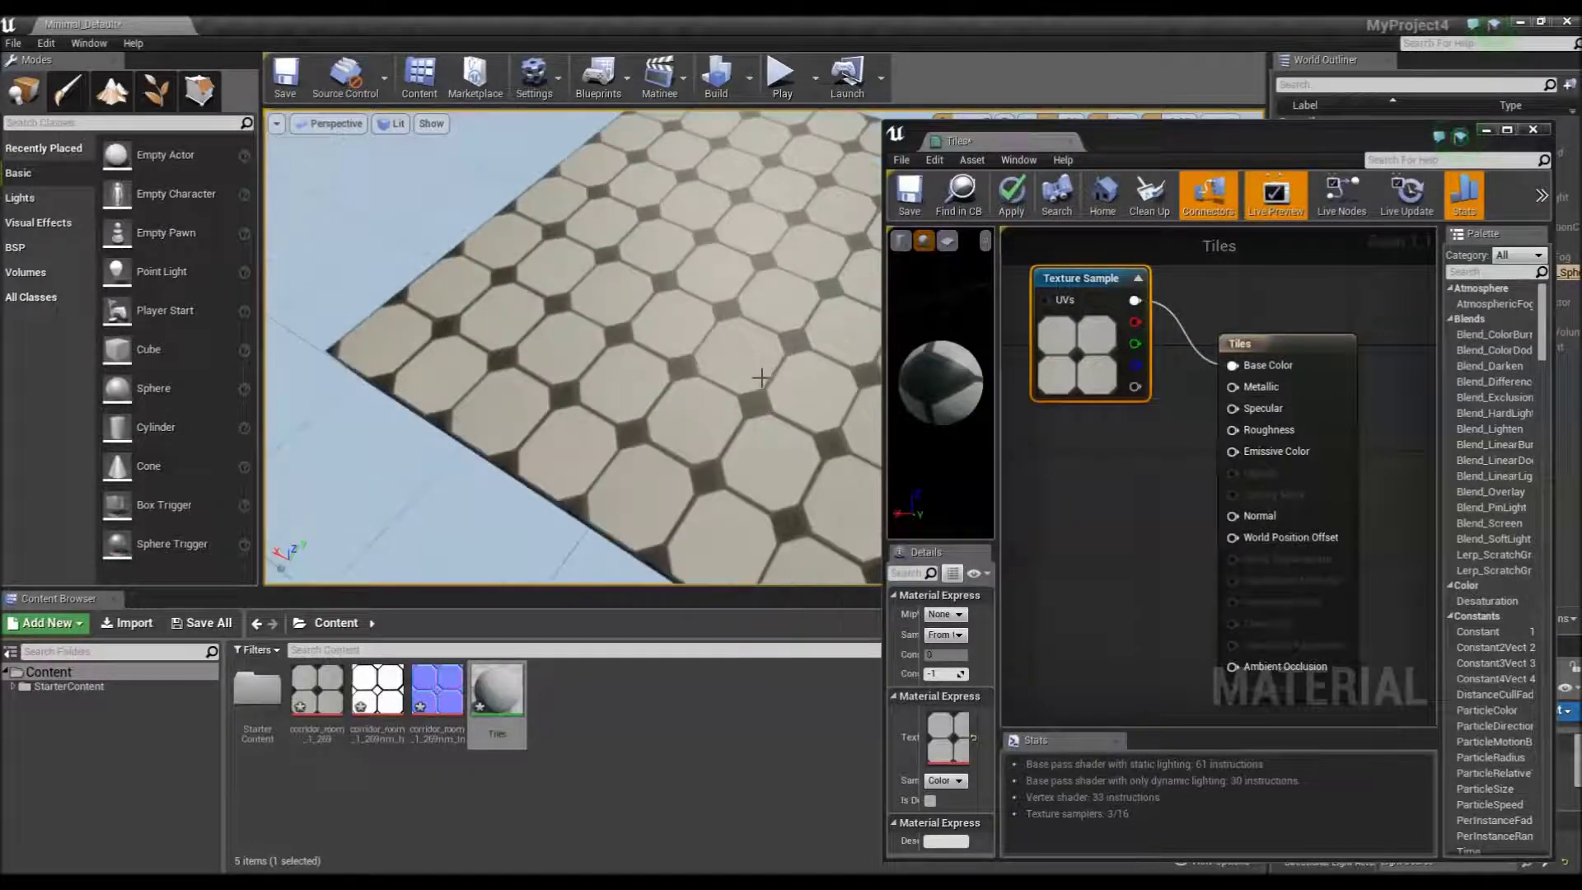
{"action": "scroll", "coordinate": [762, 376], "scroll_direction": "up", "scroll_amount": 5}
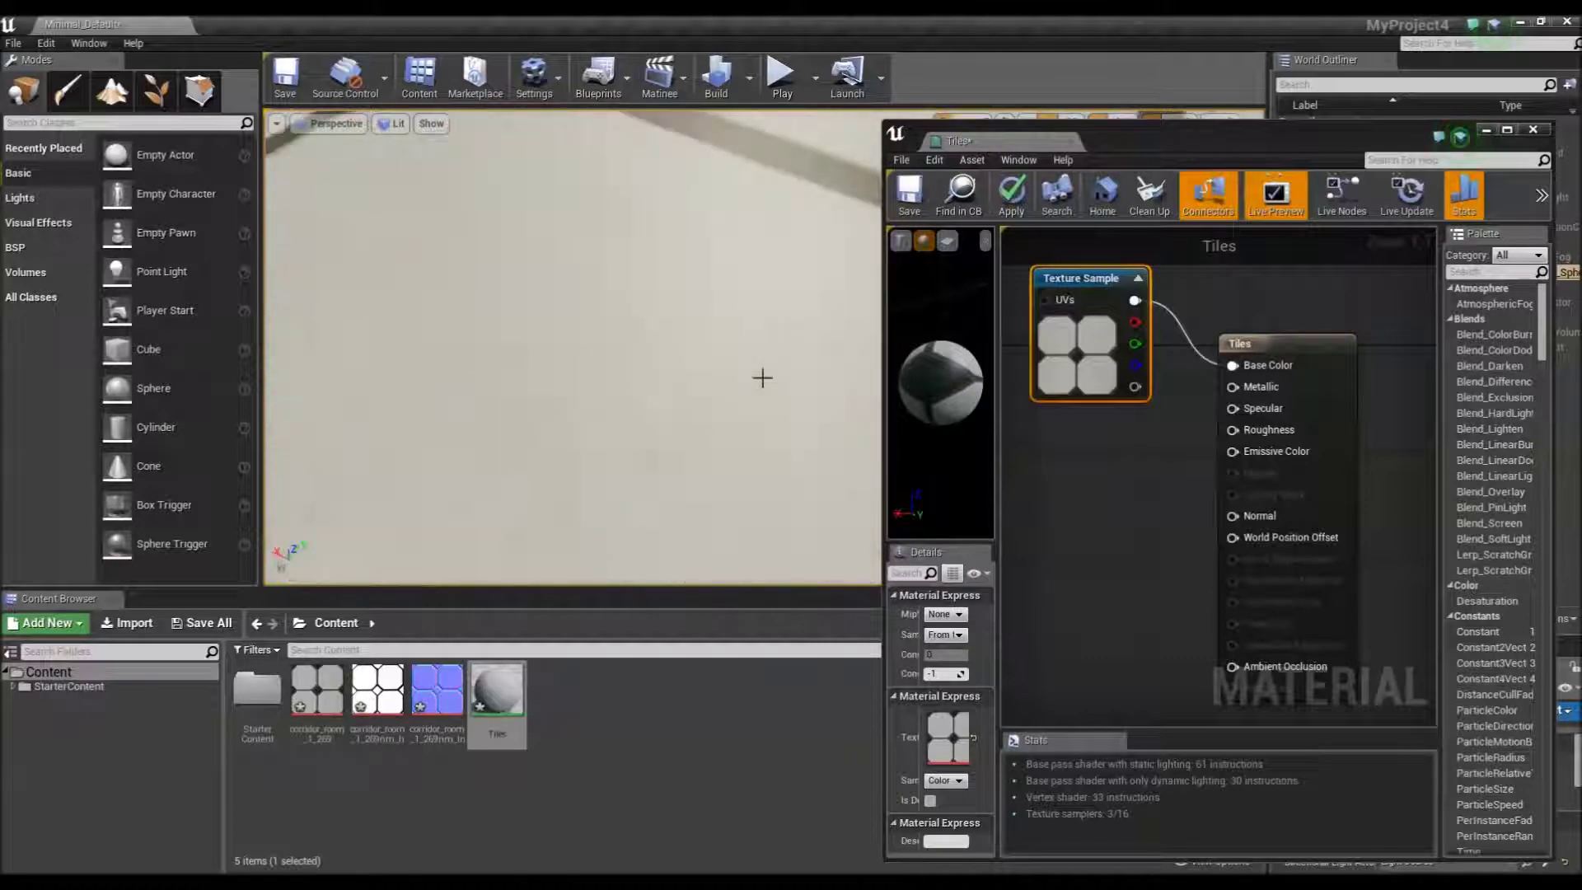
{"action": "scroll", "coordinate": [760, 376], "scroll_direction": "down", "scroll_amount": 5}
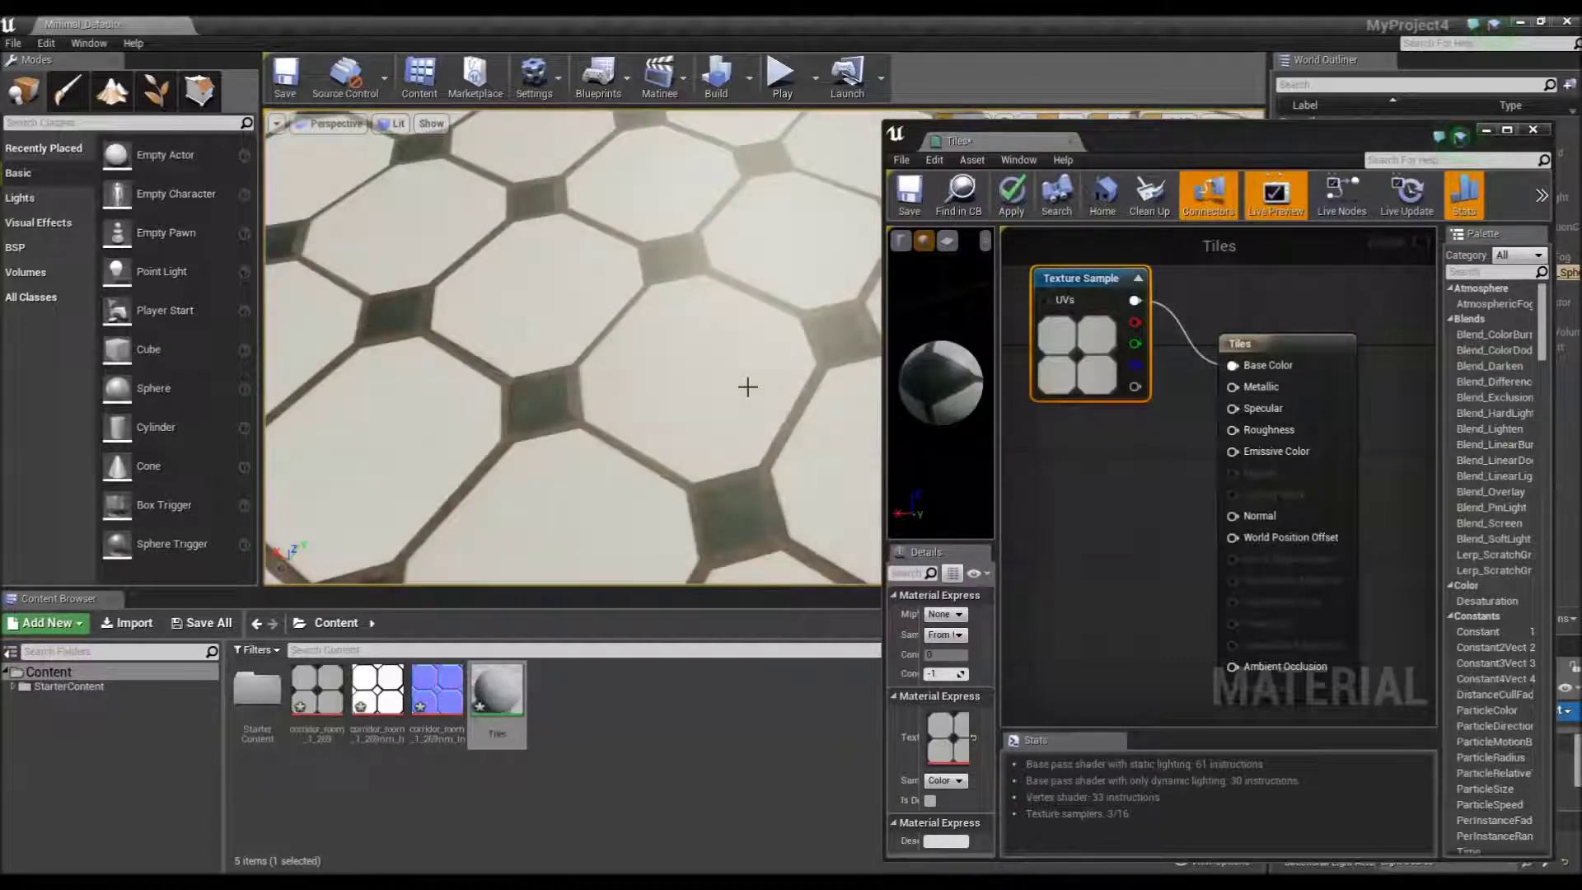
{"action": "right_click_drag", "start_coordinate": [653, 346], "coordinate": [596, 360]}
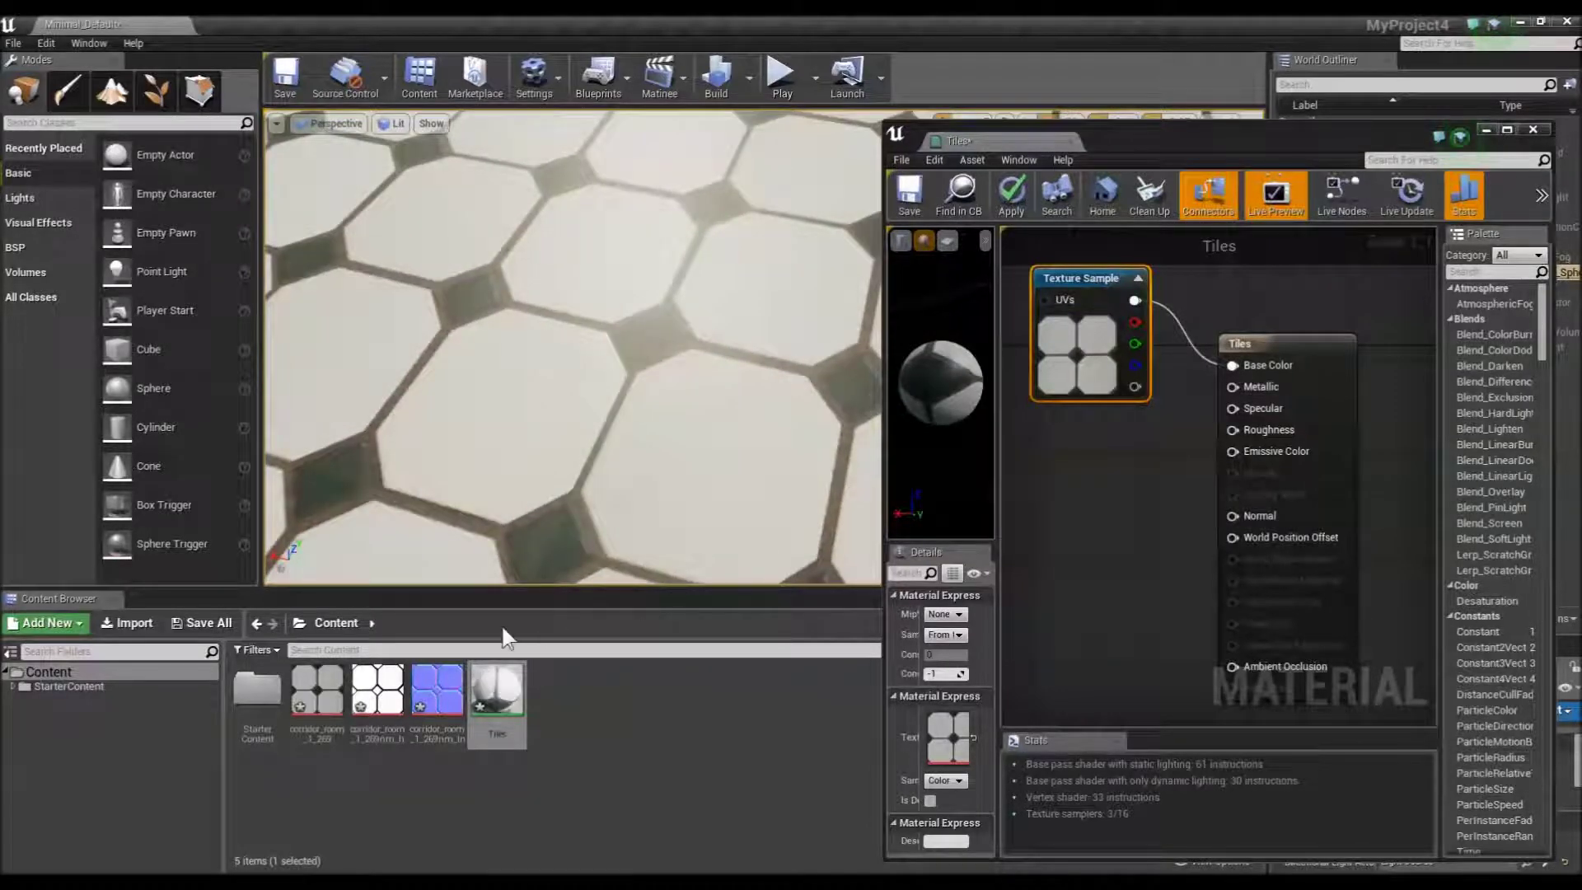
{"action": "left_click", "coordinate": [434, 703]}
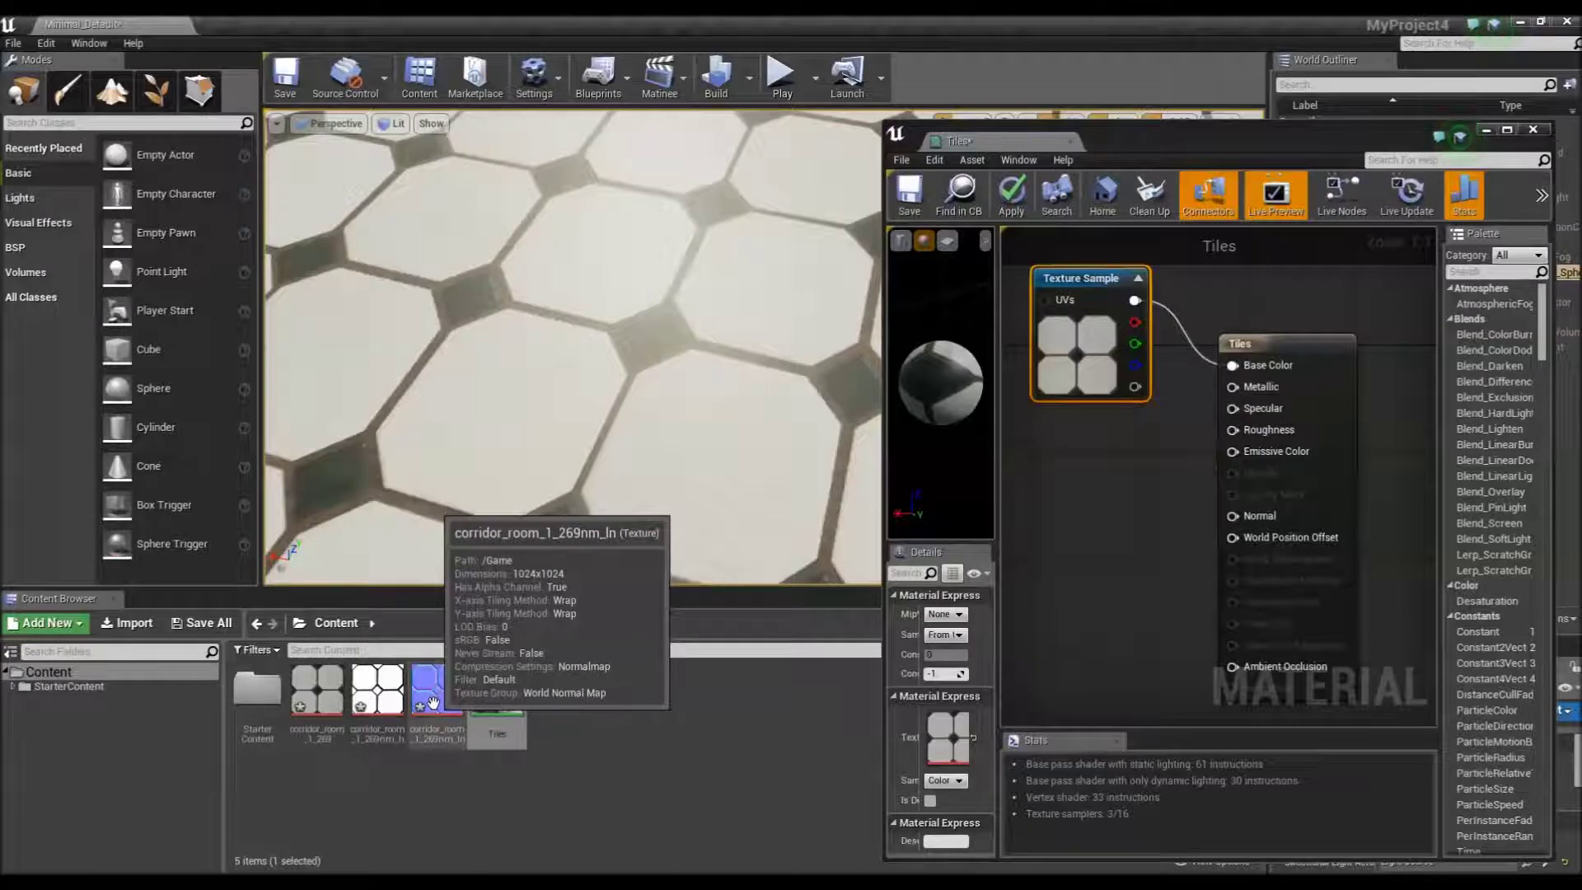
Step: Wire the corridor_room_1_269nm_ln texture's RGB into the Tiles Normal input and apply the material
{"action": "left_click_drag", "start_coordinate": [434, 702], "coordinate": [1054, 567]}
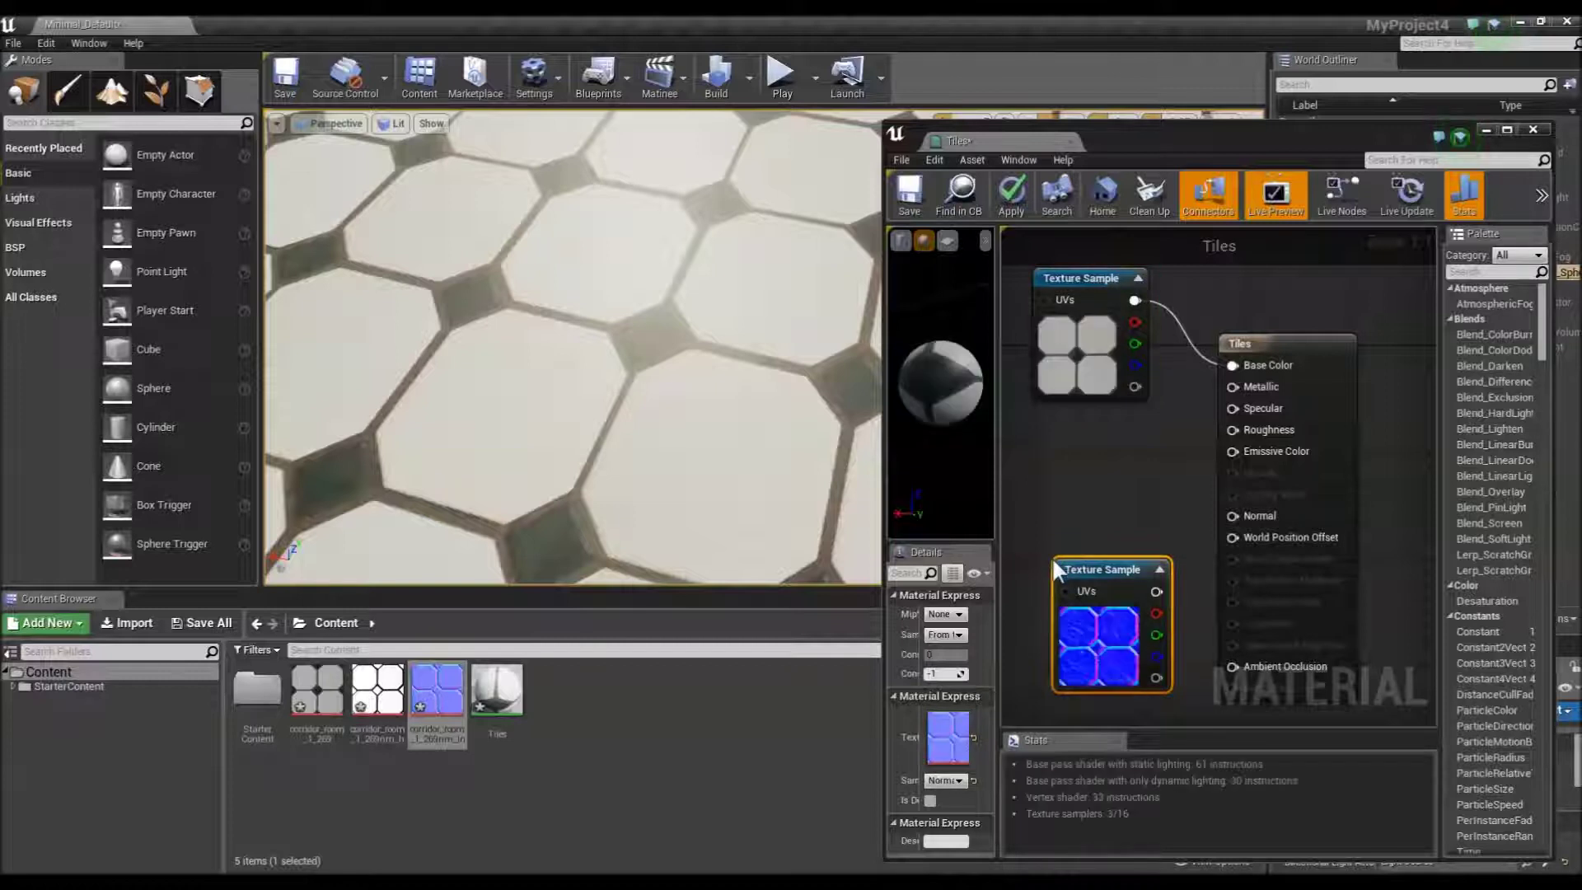
{"action": "left_click_drag", "start_coordinate": [1155, 591], "coordinate": [1232, 516]}
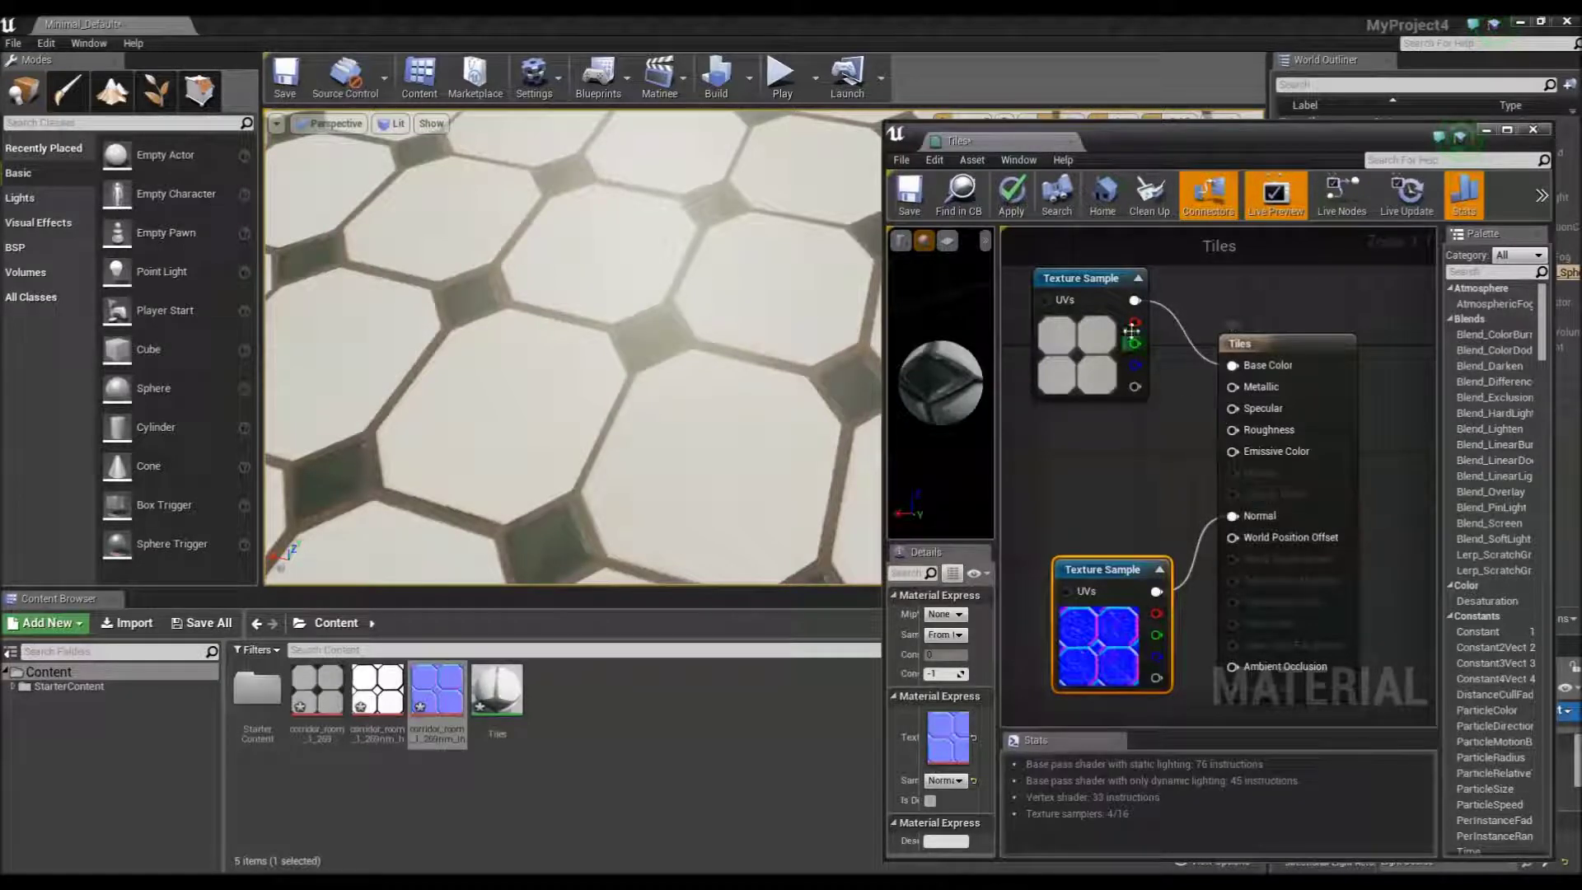
{"action": "left_click", "coordinate": [1015, 205]}
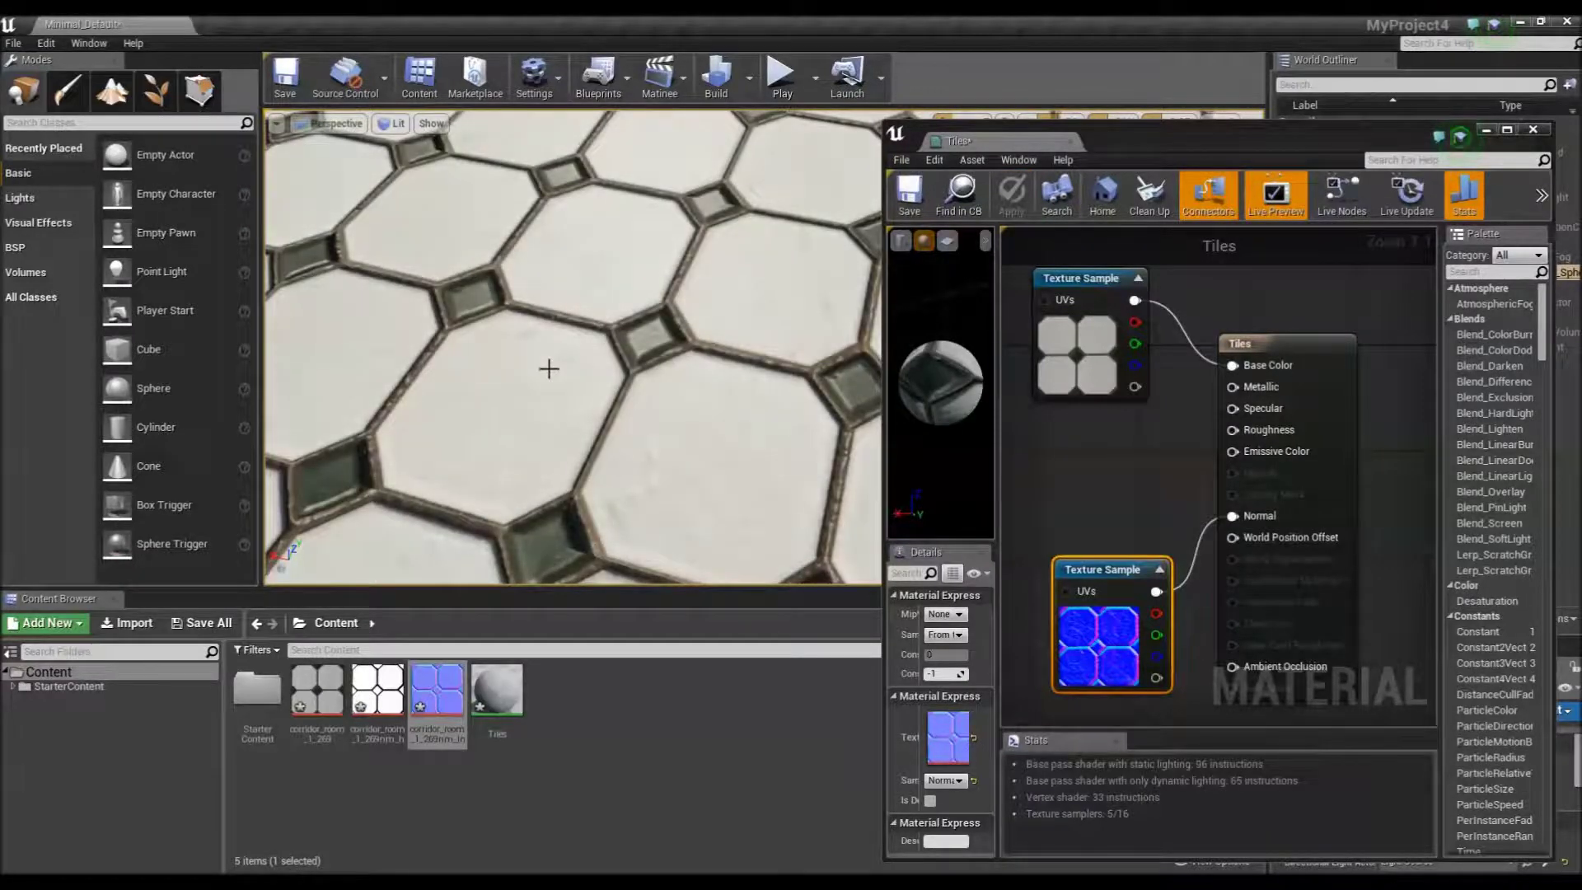
{"action": "mouse_move", "coordinate": [547, 364]}
{"action": "right_mouse_down"}
{"action": "mouse_move", "coordinate": [495, 361]}
{"action": "mouse_move", "coordinate": [548, 369]}
{"action": "right_mouse_up"}
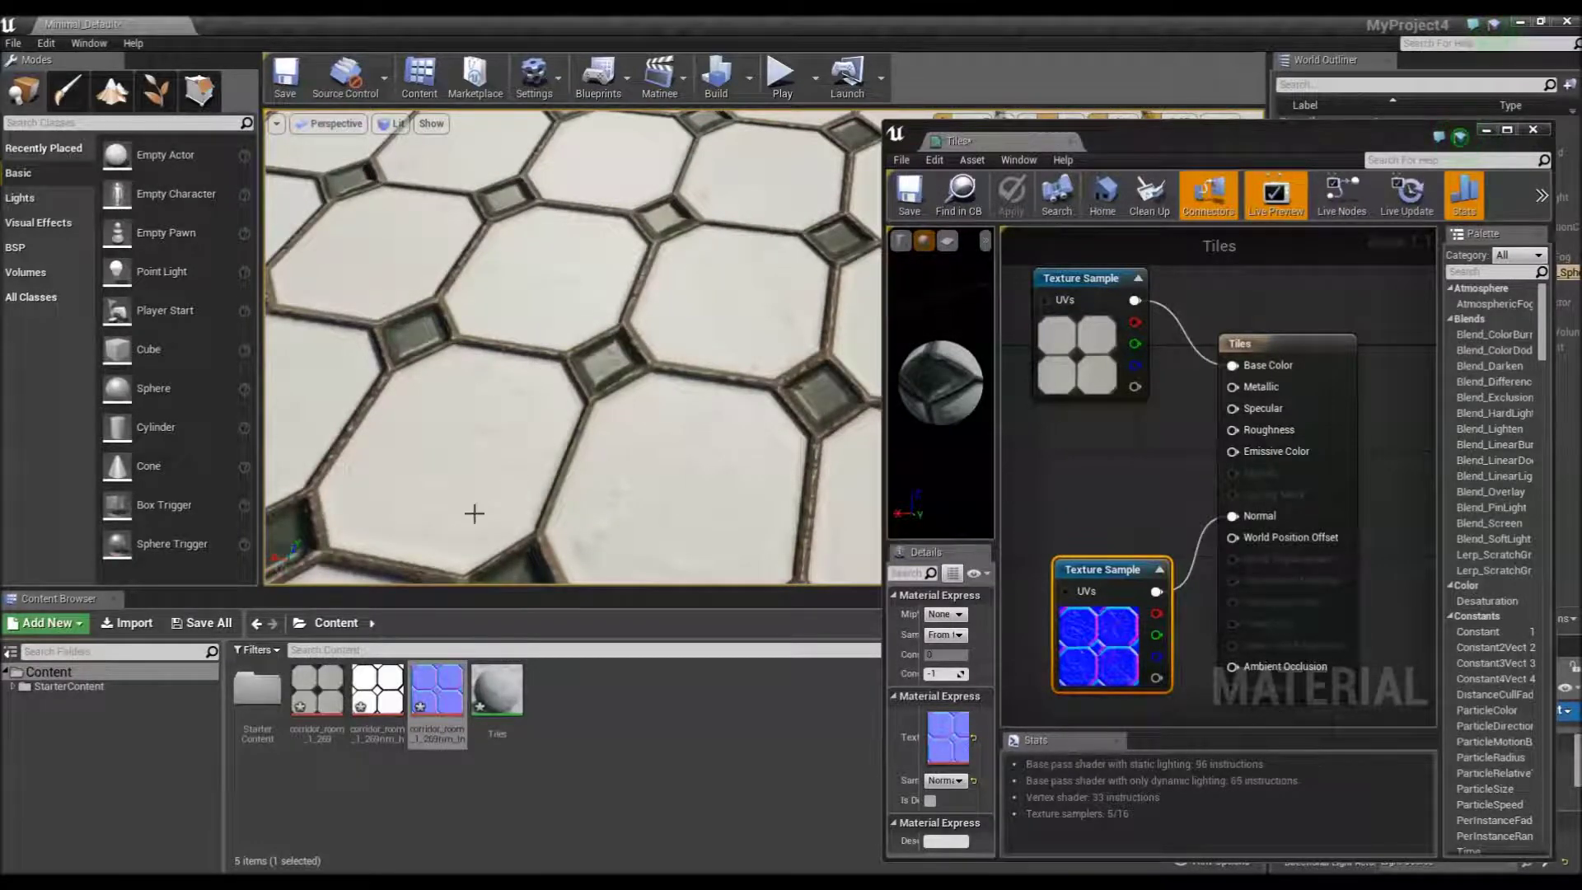
Step: Wire the corridor_room_1_269nm_h texture into the Tiles Specular input and apply the material
{"action": "left_click_drag", "start_coordinate": [374, 688], "coordinate": [1058, 440]}
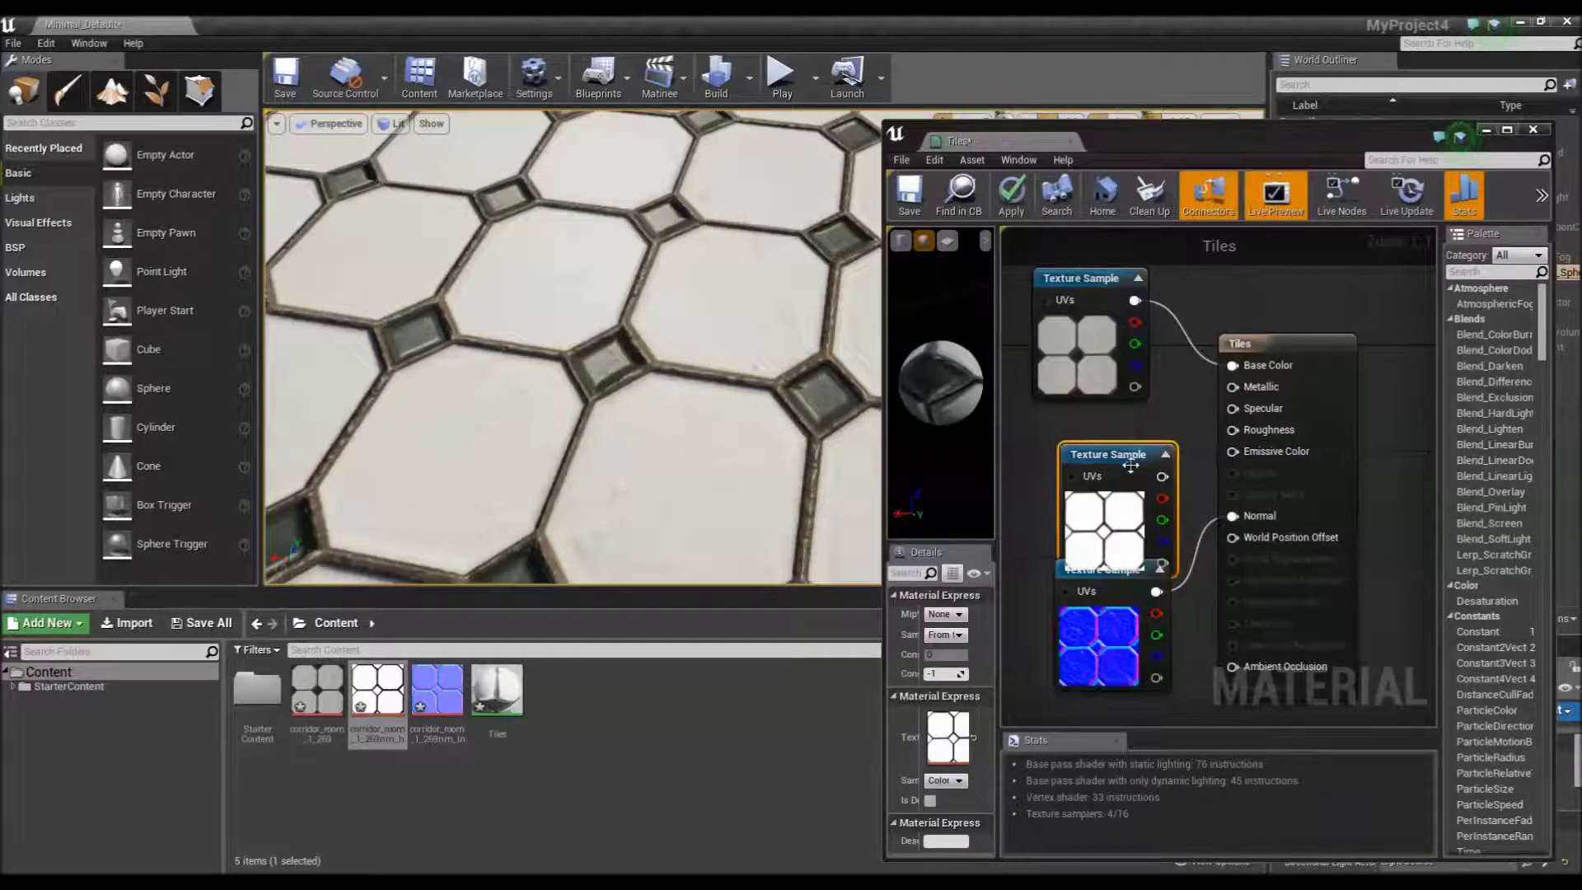
{"action": "left_click_drag", "start_coordinate": [1160, 476], "coordinate": [1230, 408]}
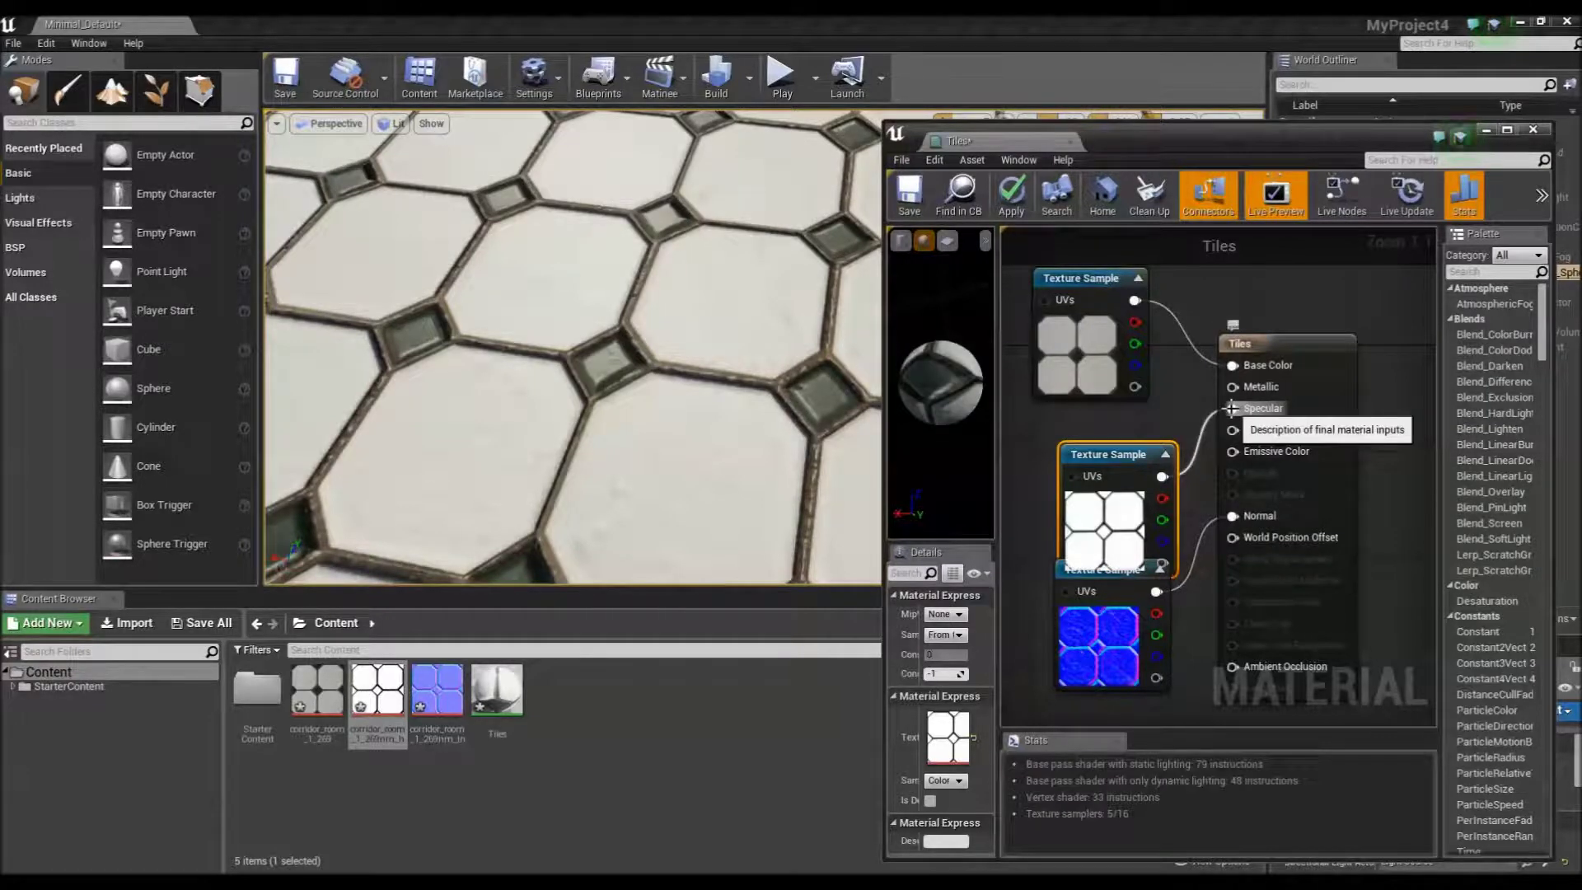
{"action": "left_click", "coordinate": [1011, 205]}
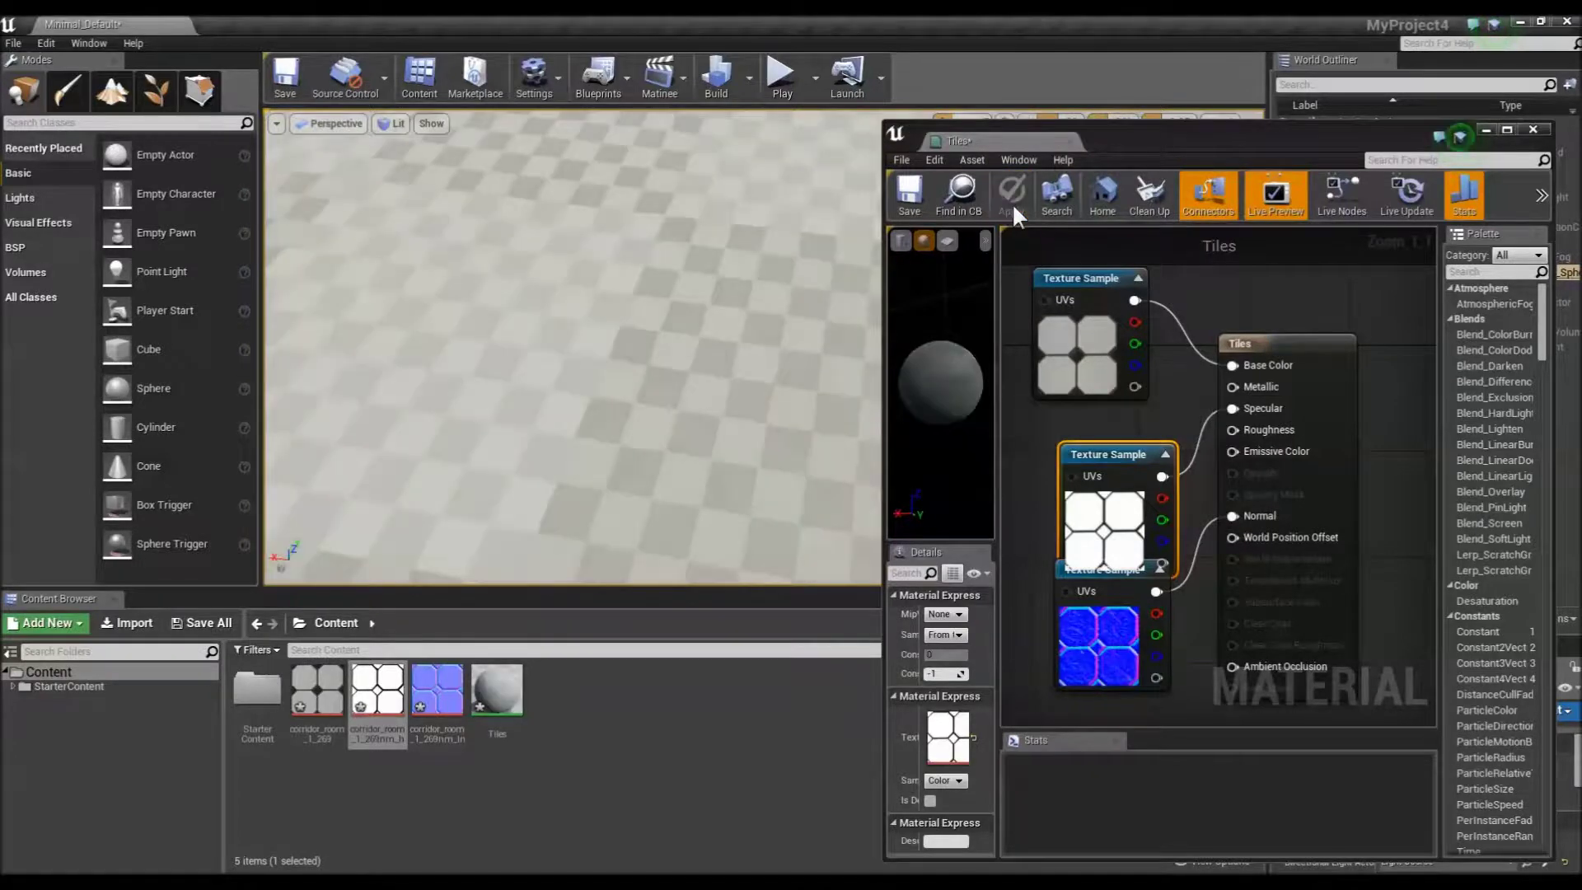